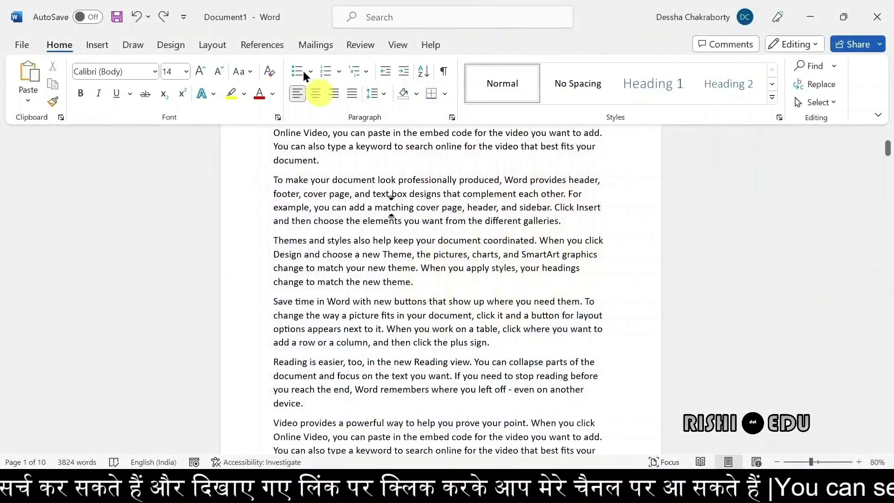
Check the Equation, Figure and Table caption labels, then close the Caption dialog unchanged.
click(266, 49)
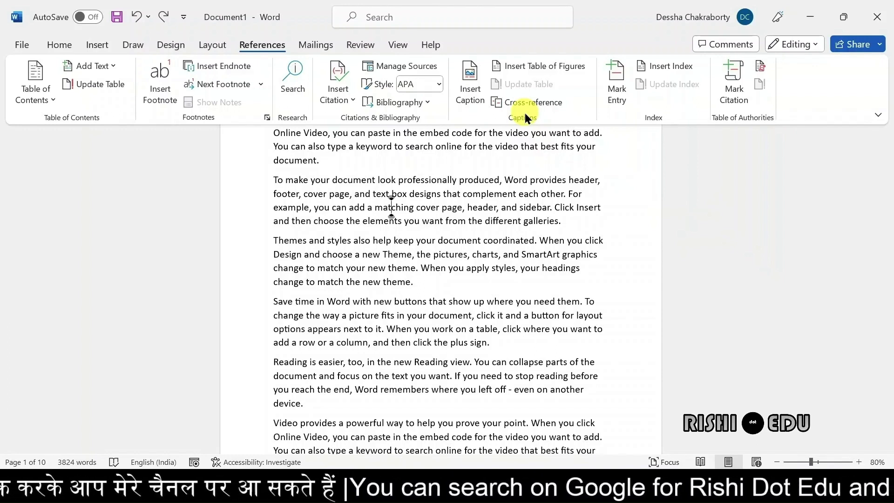
click(477, 107)
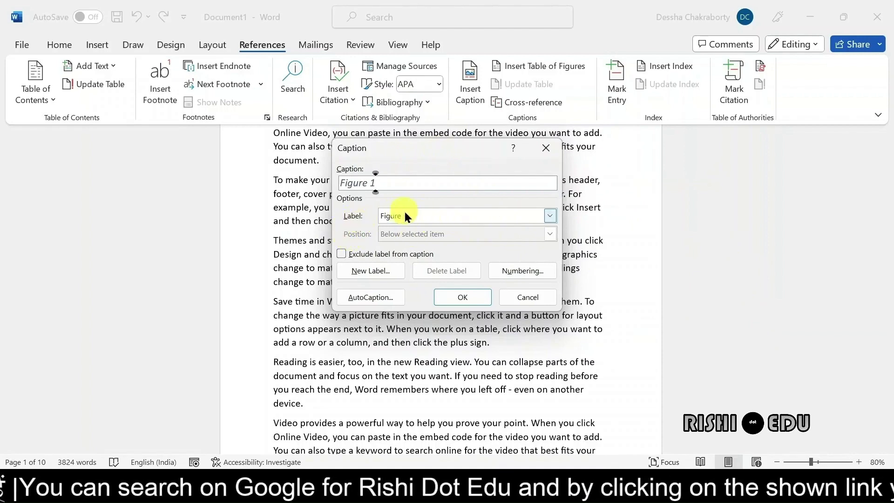
click(549, 216)
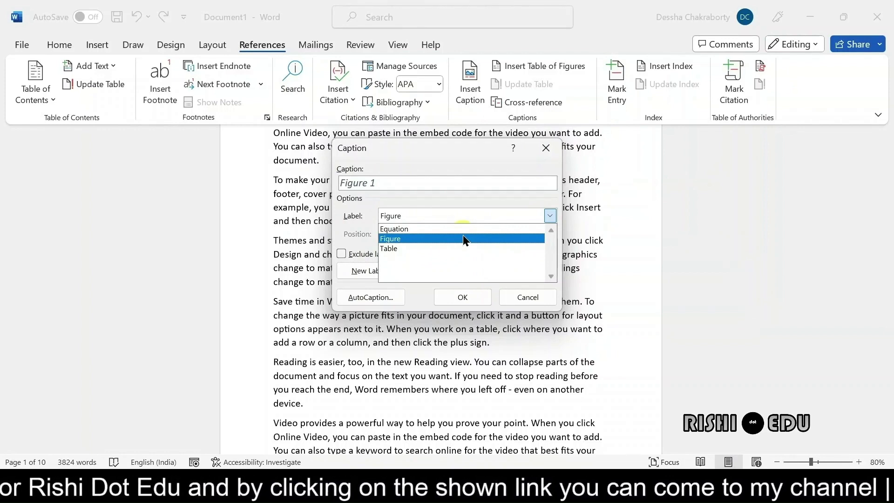
click(543, 149)
click(543, 149)
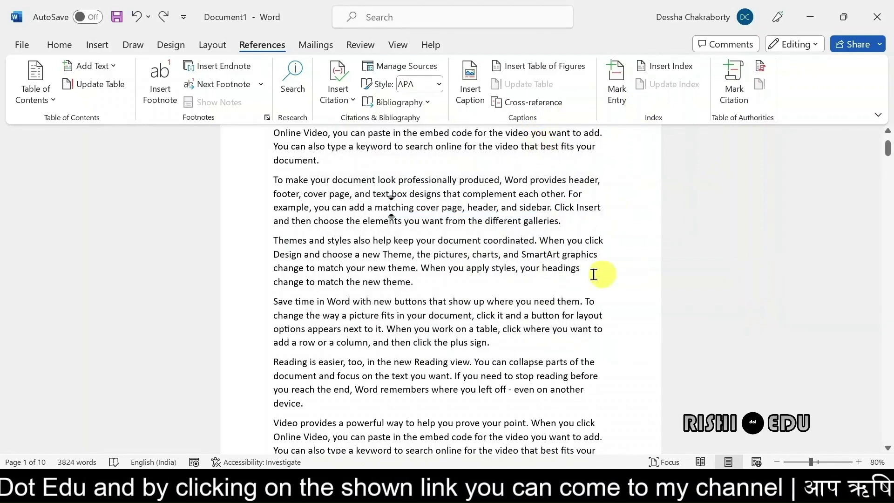
Add two blank lines after the 'document.' paragraph and indent the first one.
click(346, 163)
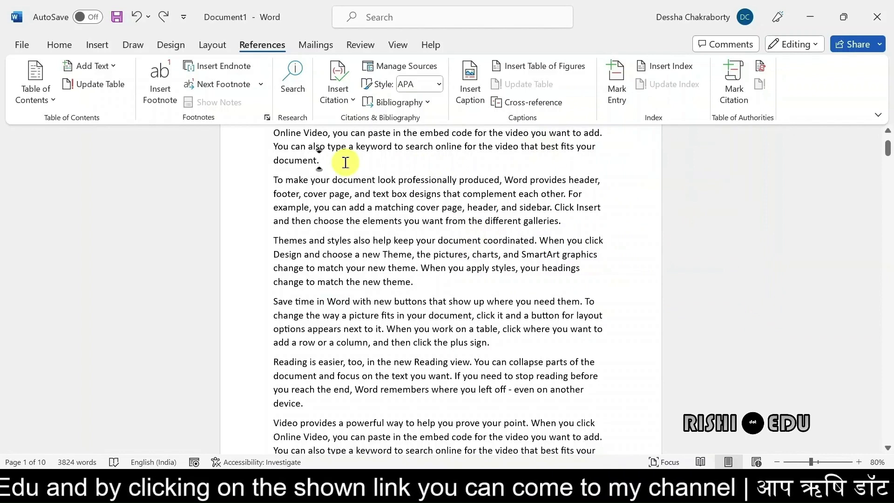
key(Return)
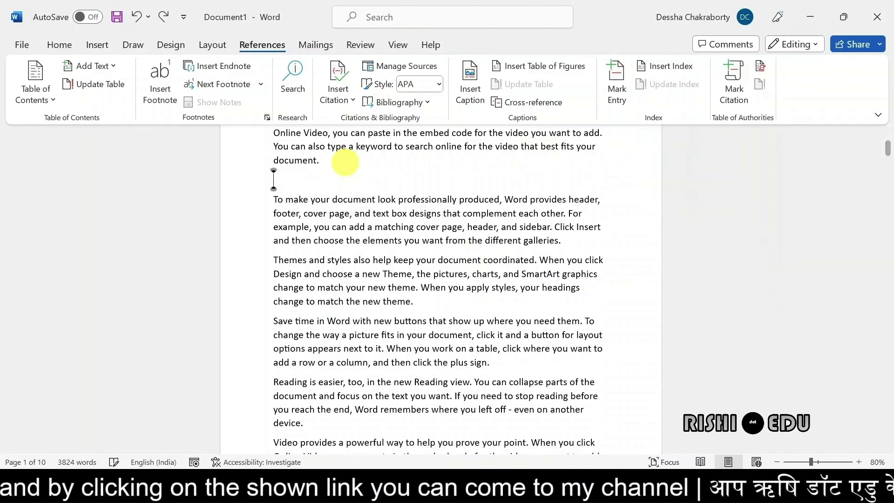
key(Return)
key(Return)
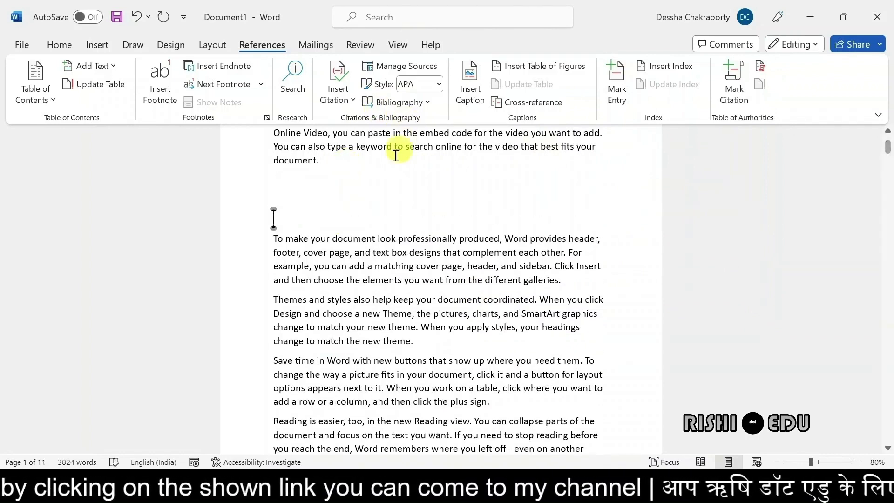
click(342, 189)
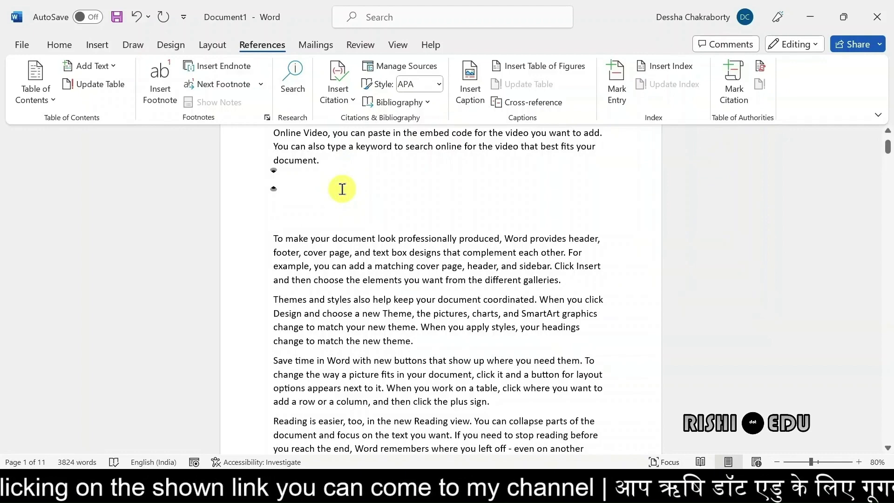
key(Tab)
key(Tab)
key(Tab)
key(Tab)
key(Tab)
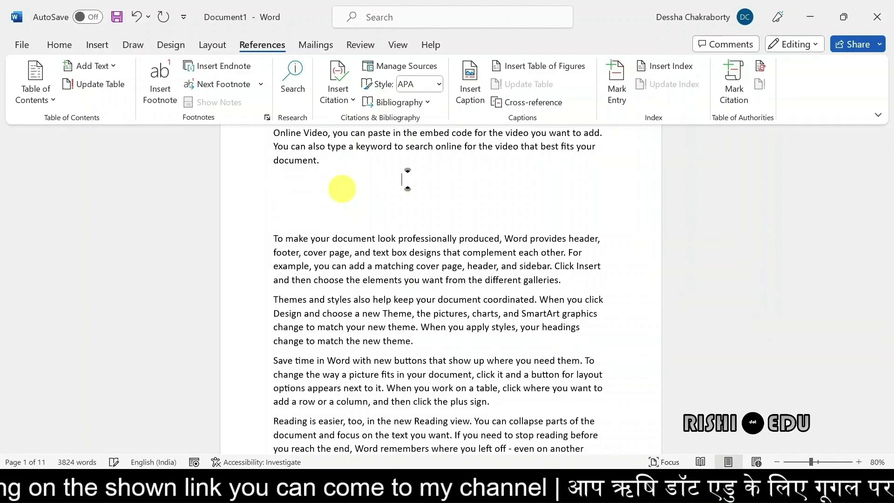
click(98, 47)
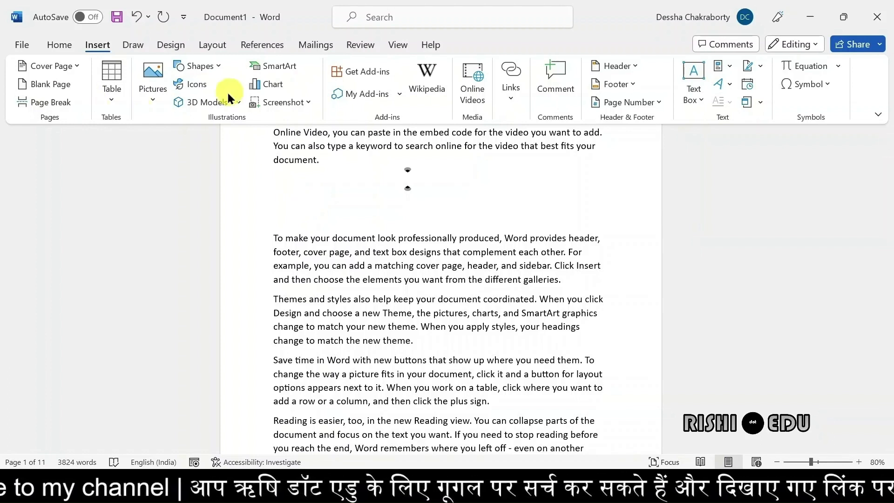
Insert the first bar-chart stock icon into the blank space below 'document.'.
click(203, 87)
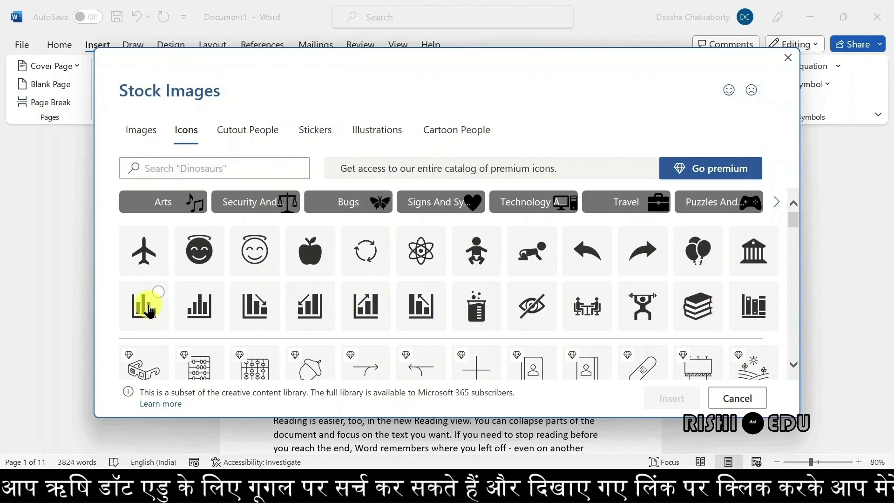
click(148, 307)
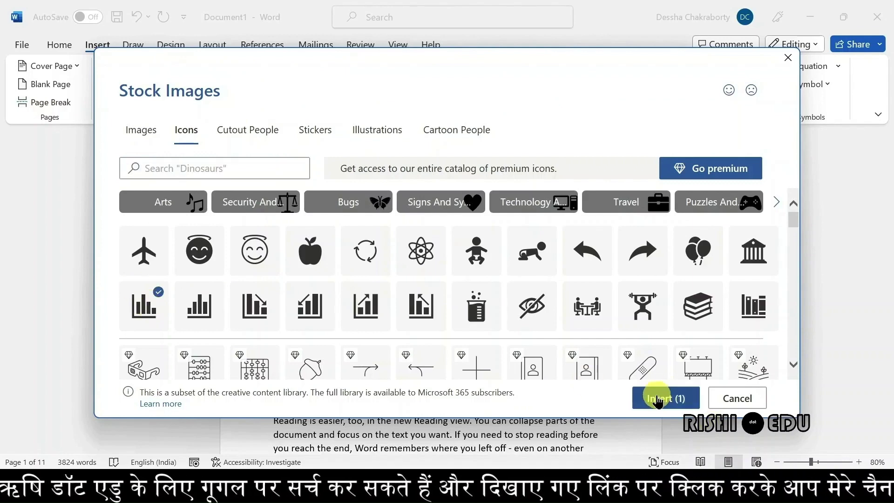
click(657, 399)
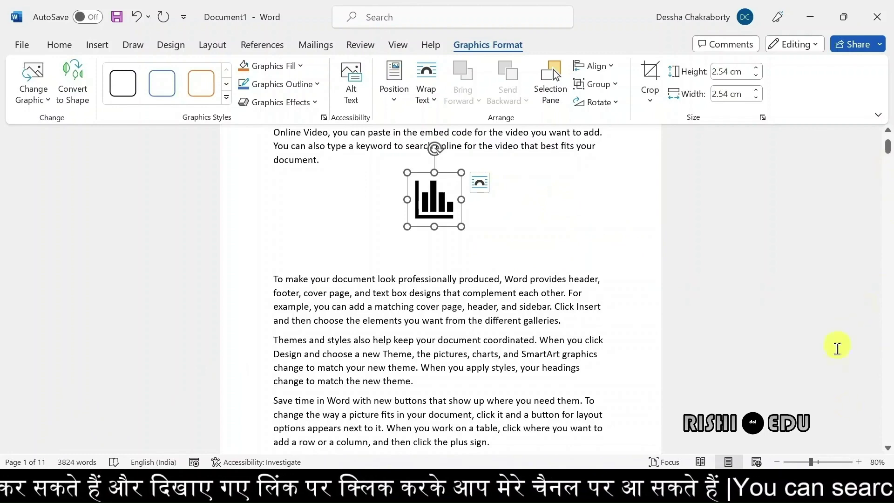
Scroll down and add an empty line after the paragraph ending 'device.'.
click(887, 448)
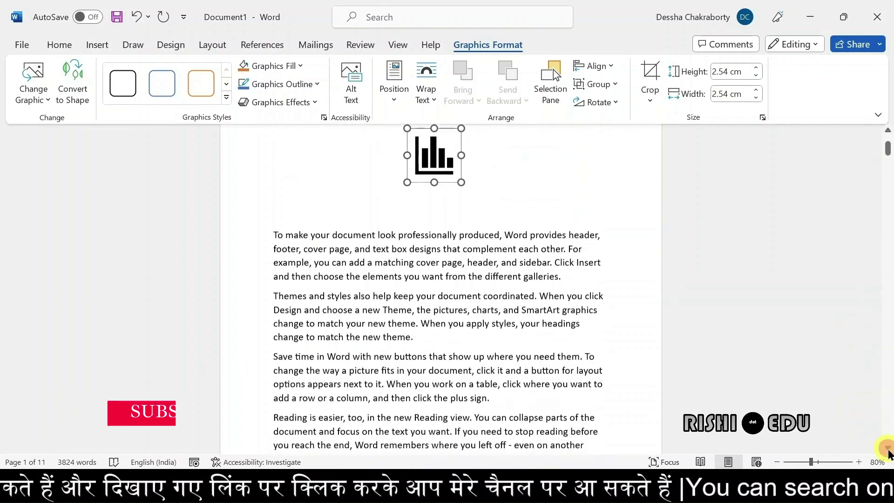
scroll(887, 448, down, 5)
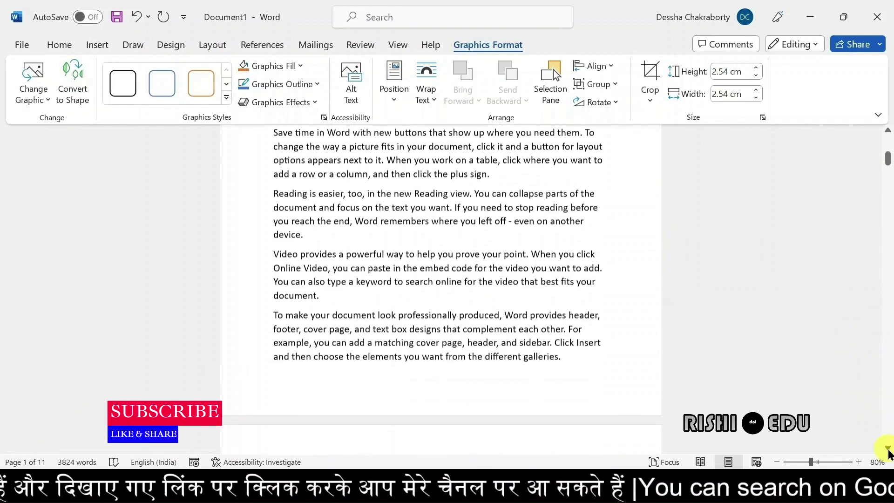
scroll(887, 448, down, 6)
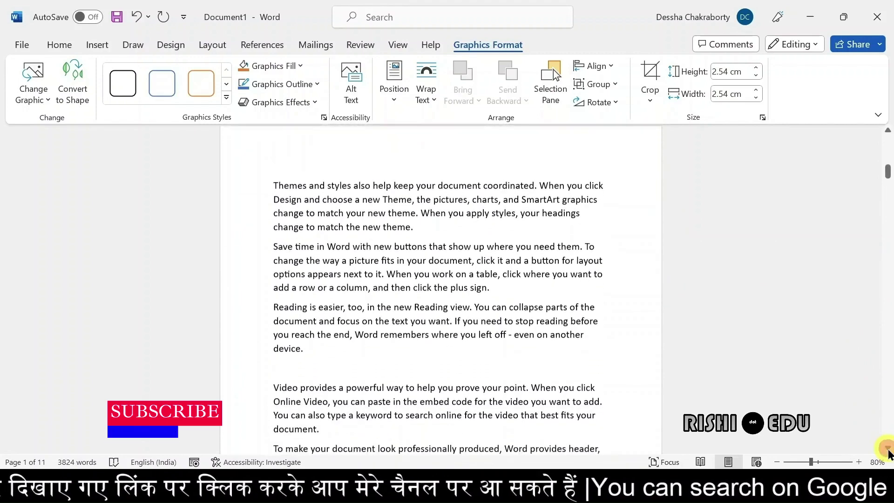
click(324, 348)
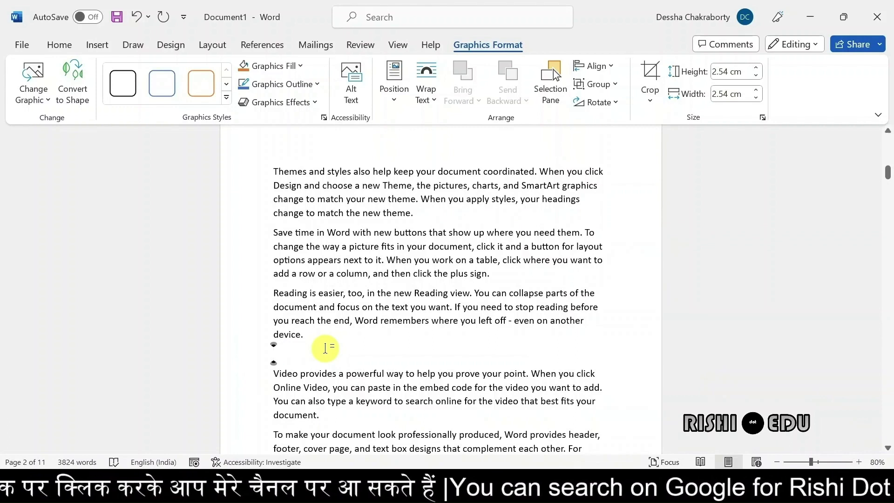
key(Return)
key(Return)
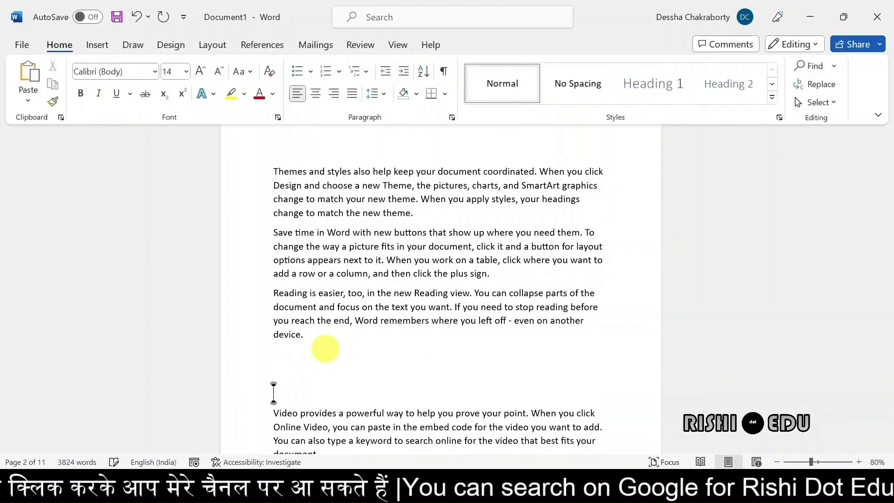
click(281, 360)
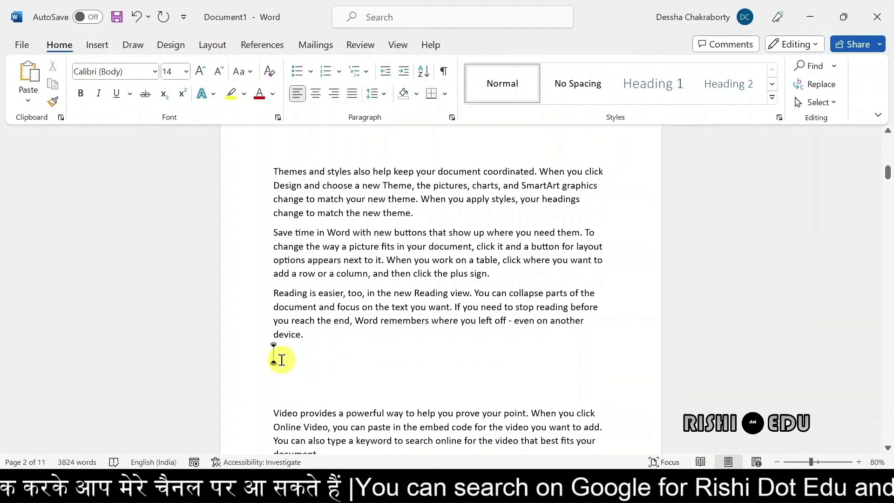
double_click(380, 353)
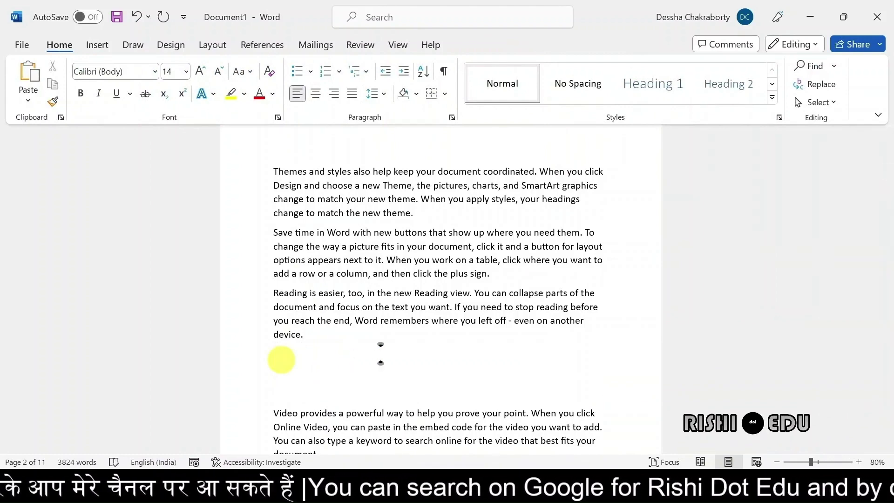
Insert the built-in Binomial Theorem equation, (x + a)^n, below the 'device.' paragraph.
click(105, 46)
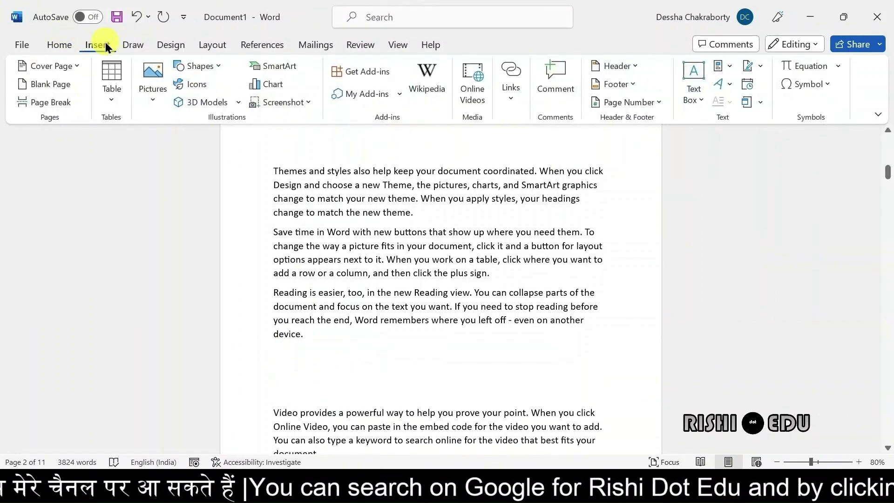
click(838, 67)
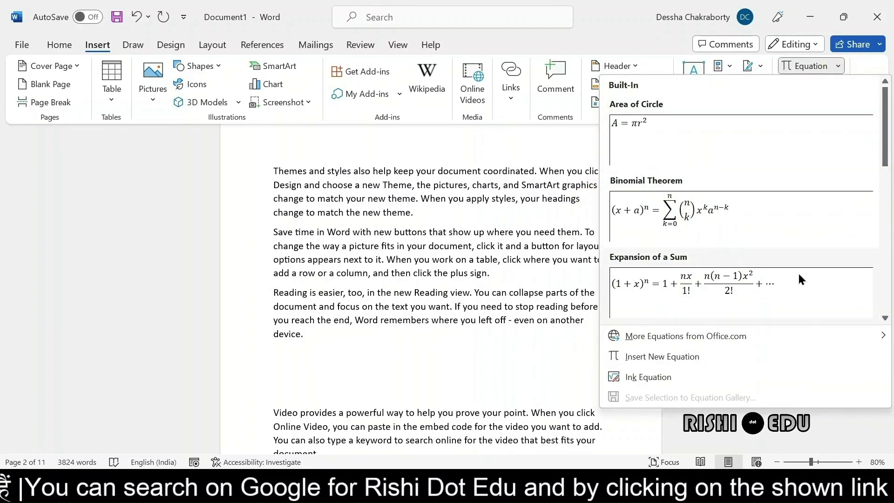
click(692, 209)
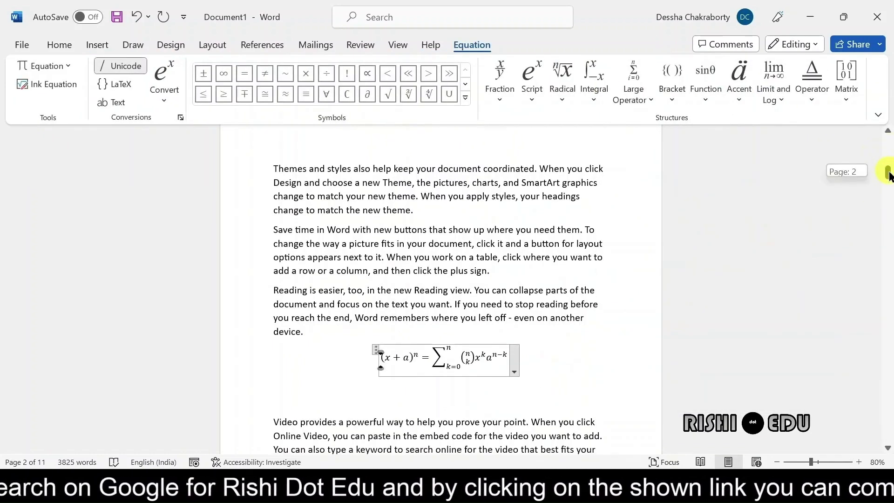
drag(888, 172, 888, 203)
click(431, 334)
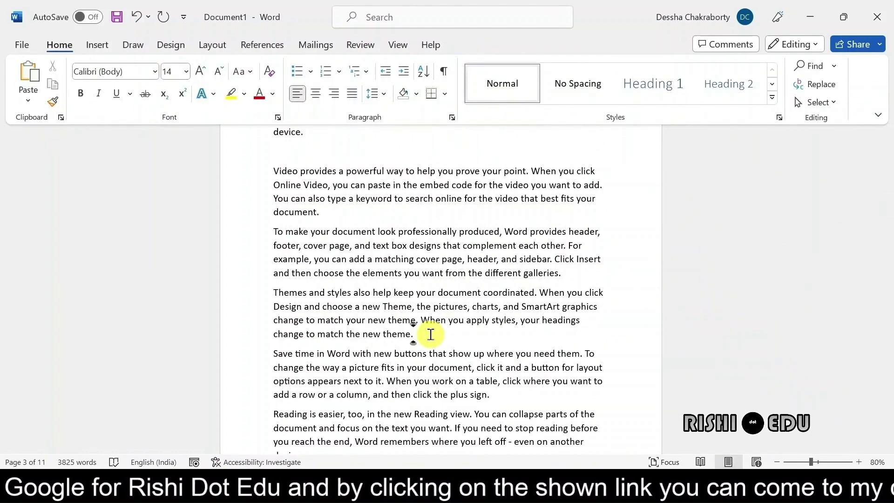
Add blank lines after 'new theme.' and insert a 3×4 table with a narrowed first column.
key(Return)
key(Return)
key(Return)
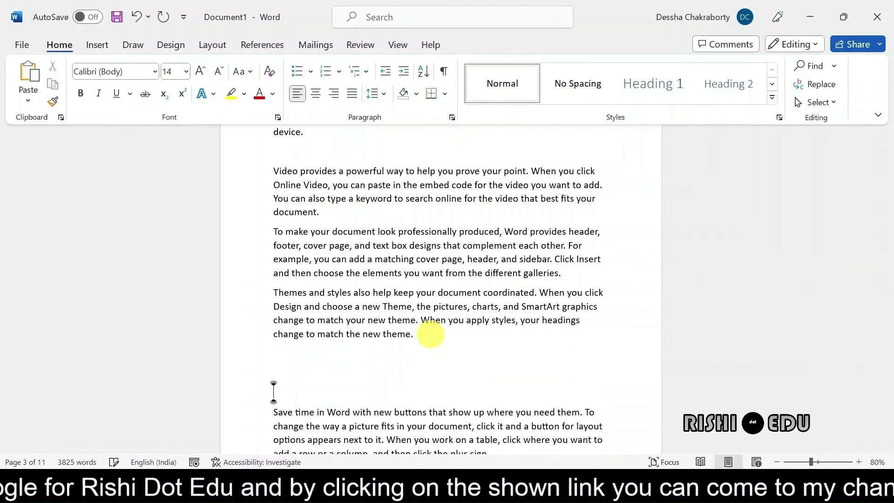
key(Return)
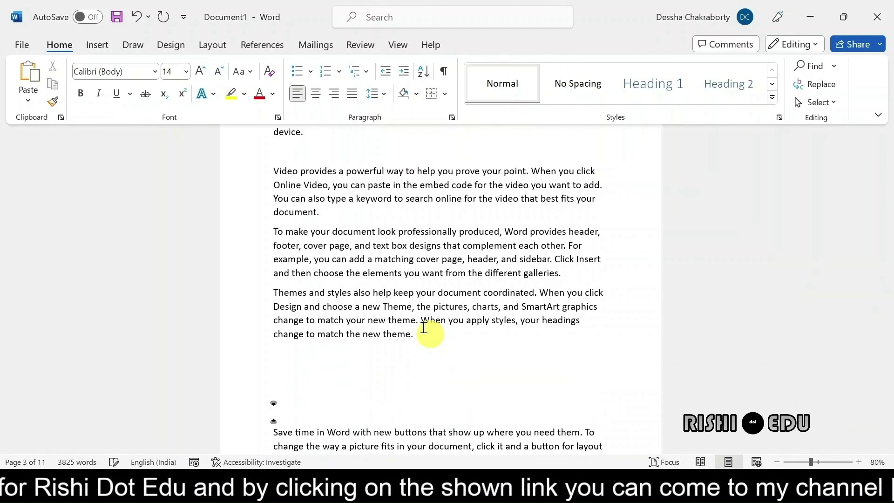
click(277, 366)
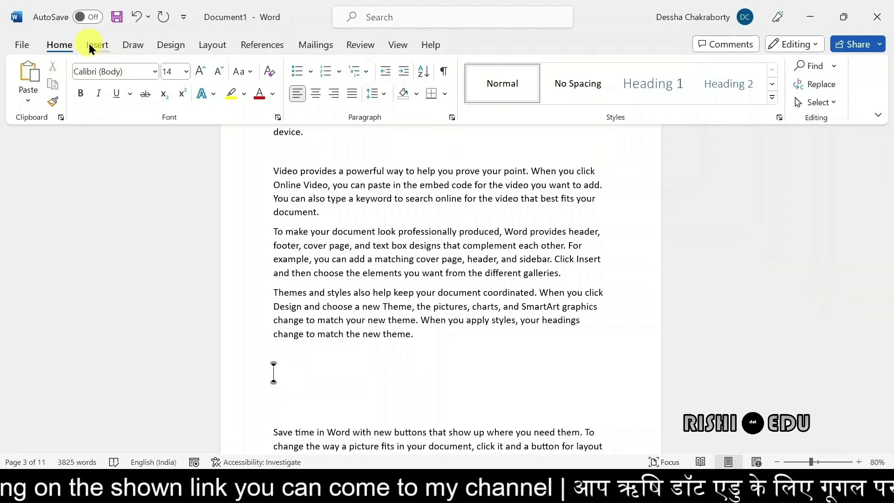
click(90, 46)
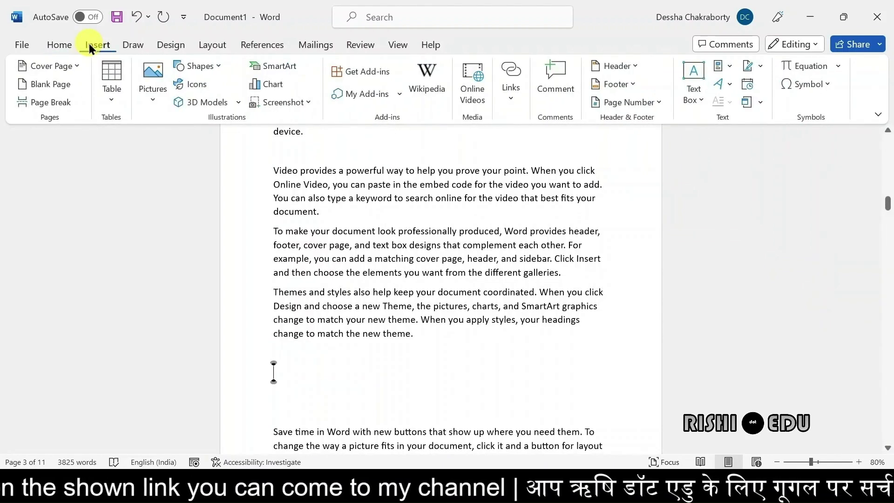
click(108, 74)
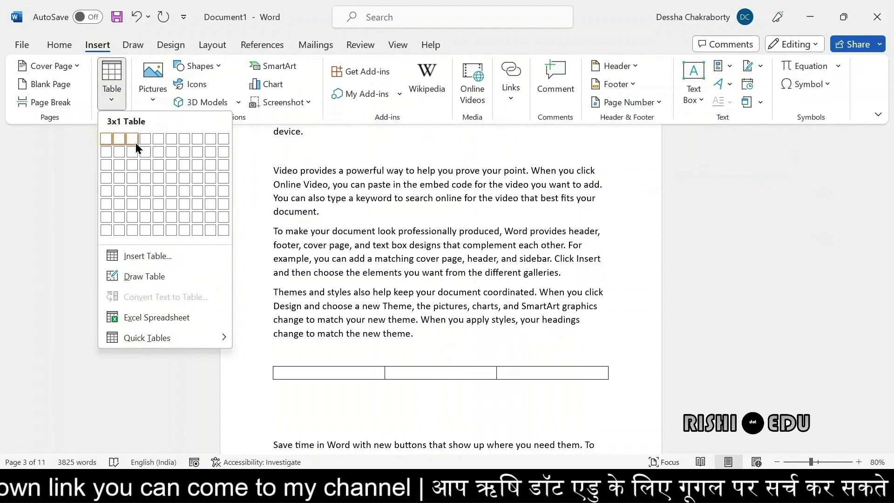
click(133, 181)
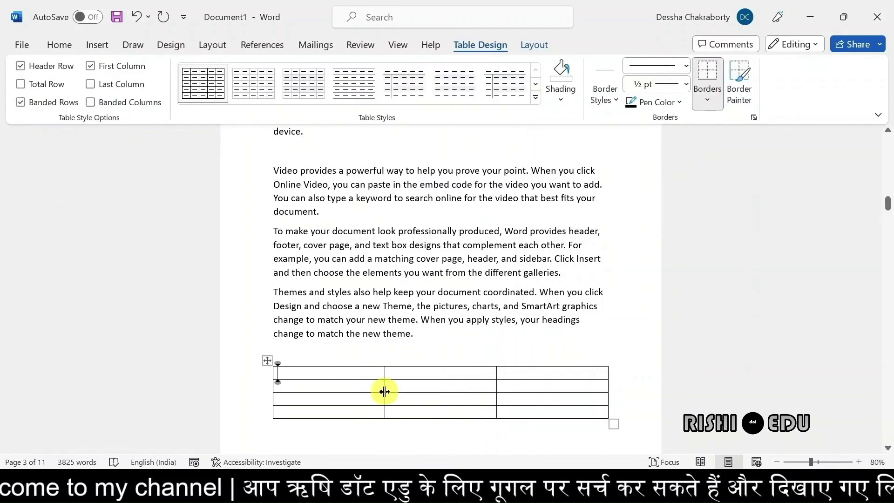
drag(384, 391, 314, 386)
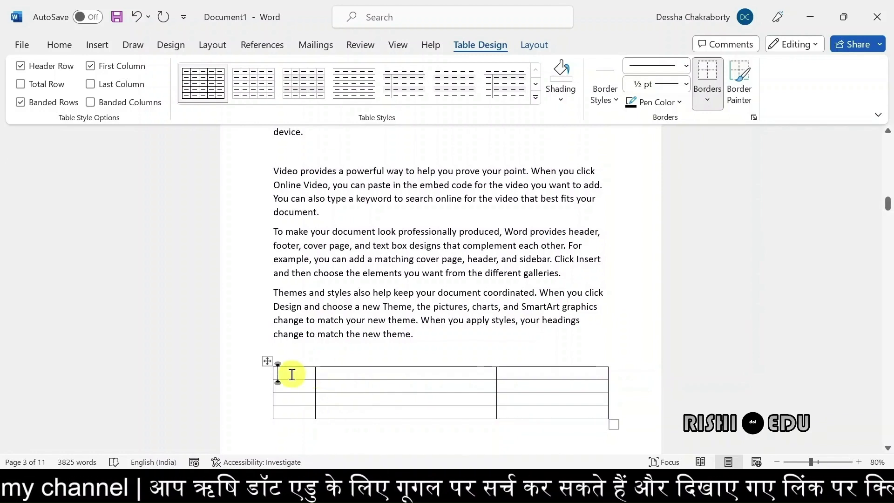
Type the table headings Roll, Name and Marks into the three header cells.
key(Caps_Lock)
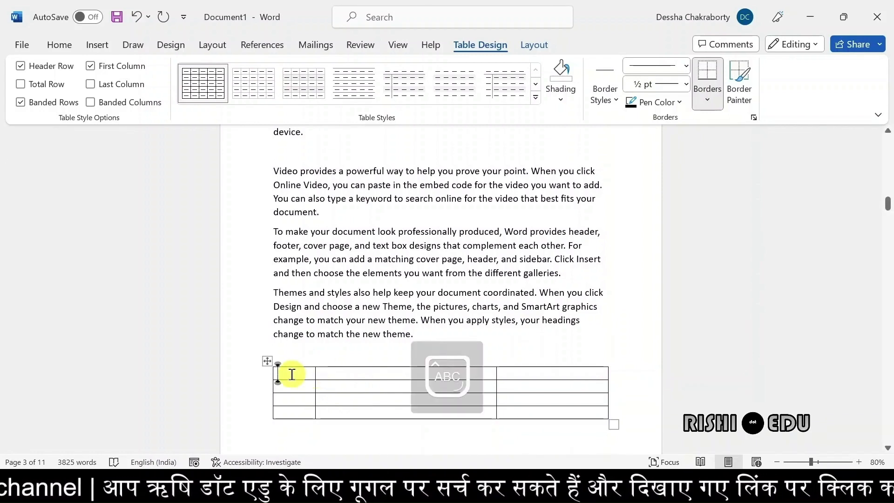
text(R)
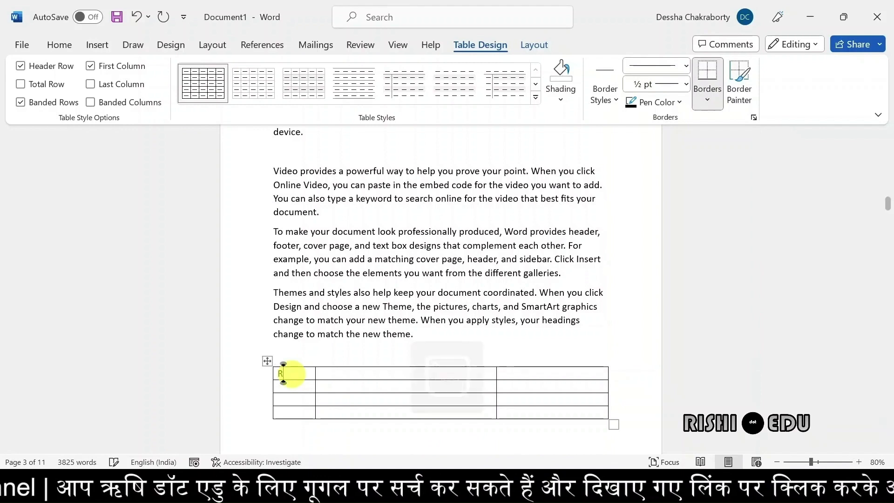
key(Caps_Lock)
text(oll)
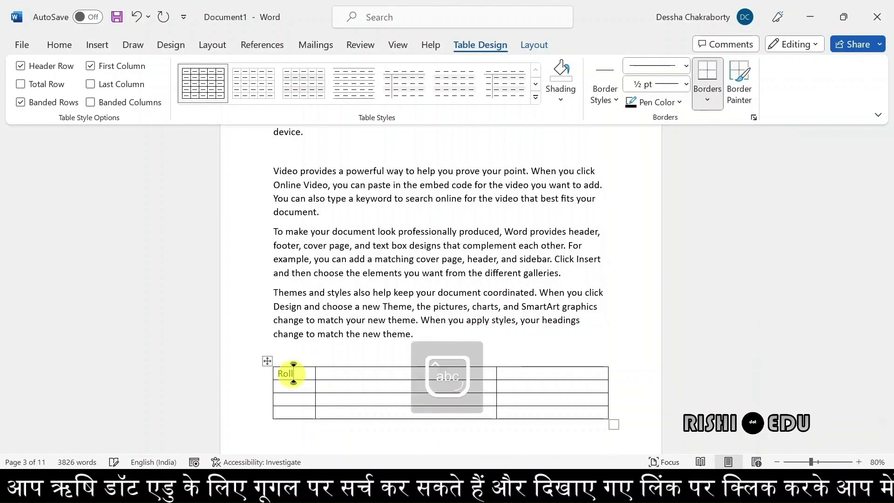
click(359, 370)
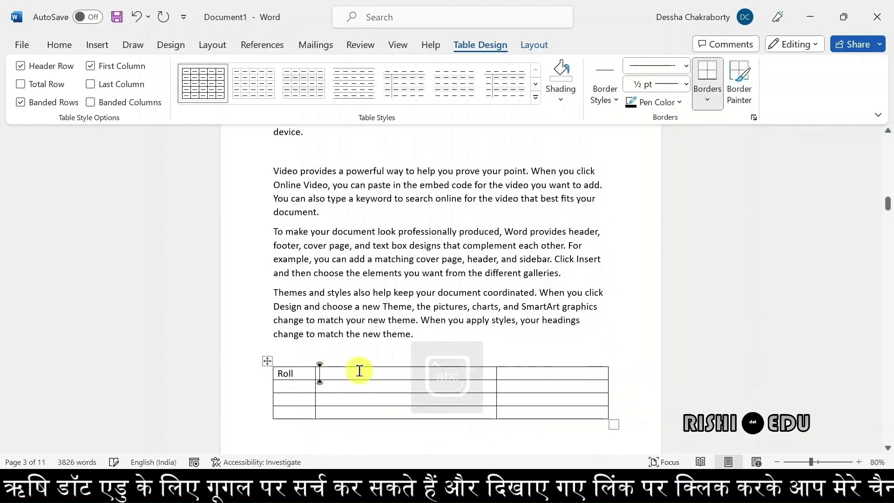
key(Caps_Lock)
text(N)
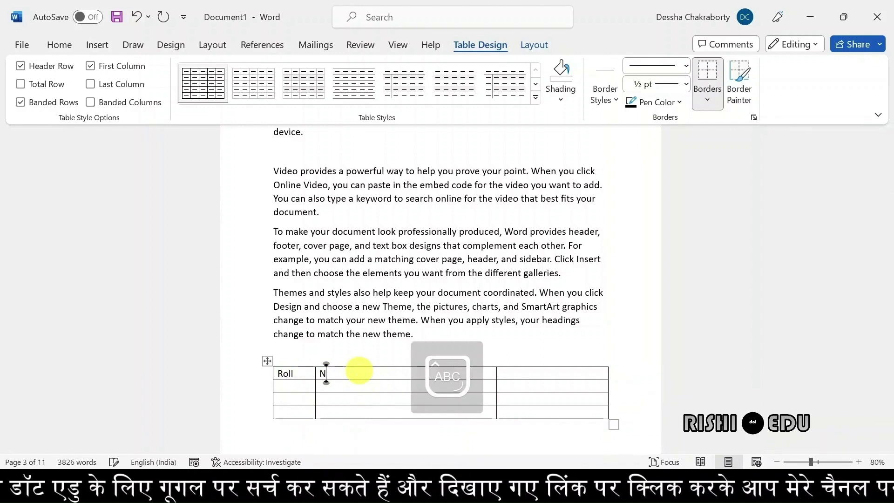
key(Caps_Lock)
text(ame)
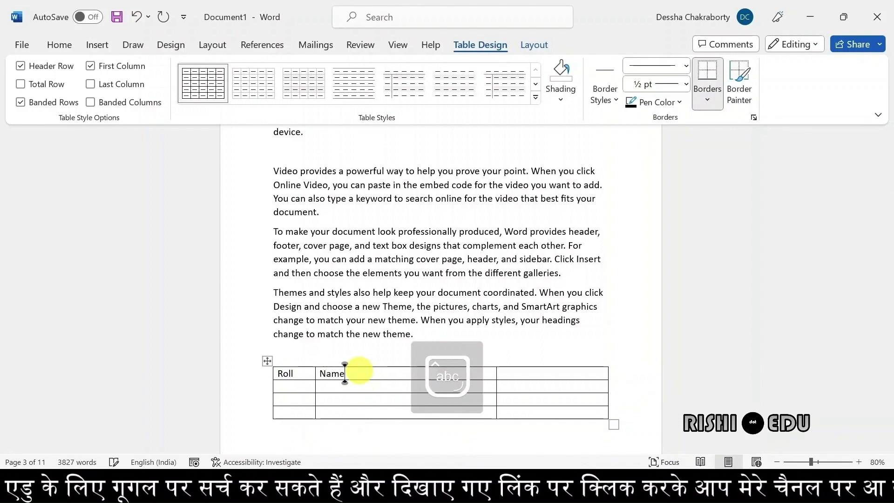
click(523, 372)
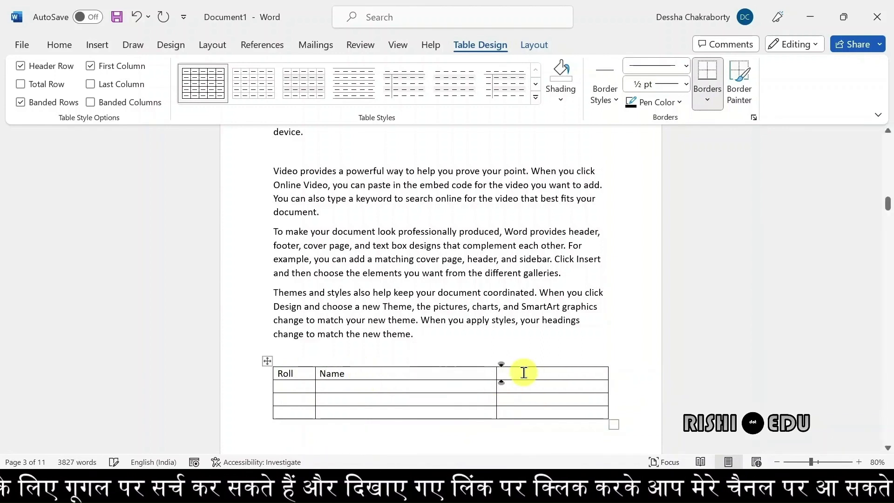
key(Caps_Lock)
text(,)
key(BackSpace)
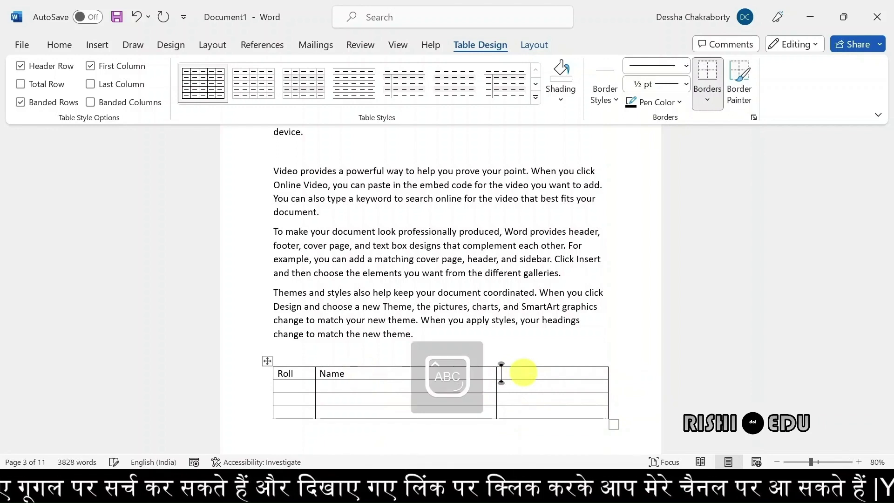
text(M)
key(Caps_Lock)
text(ar)
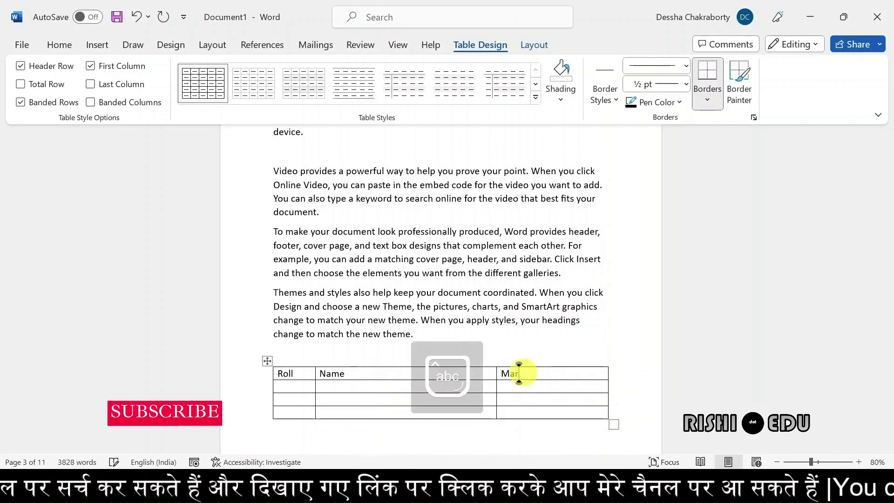
text(ks)
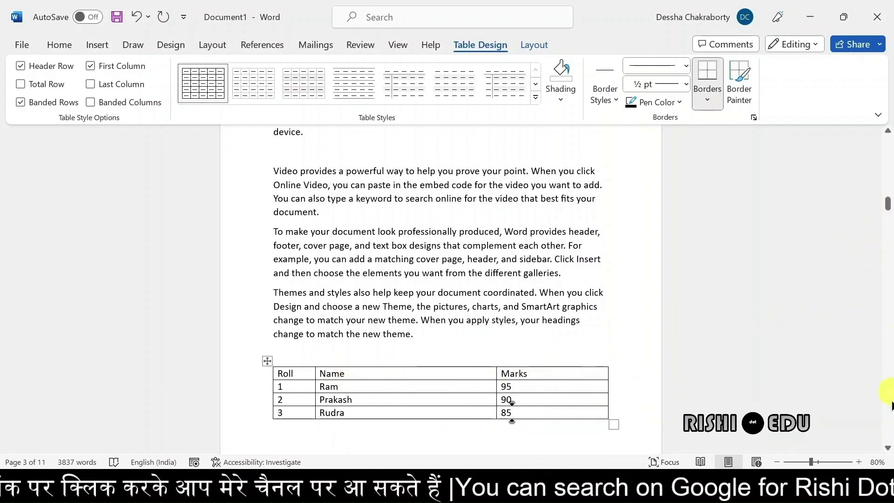
scroll(888, 450, down, 4)
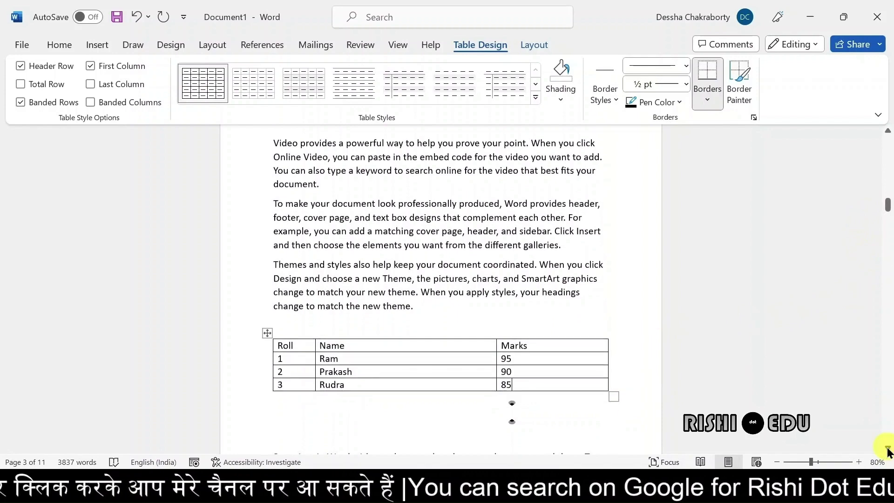
scroll(888, 451, down, 2)
scroll(888, 451, down, 2)
scroll(888, 450, down, 2)
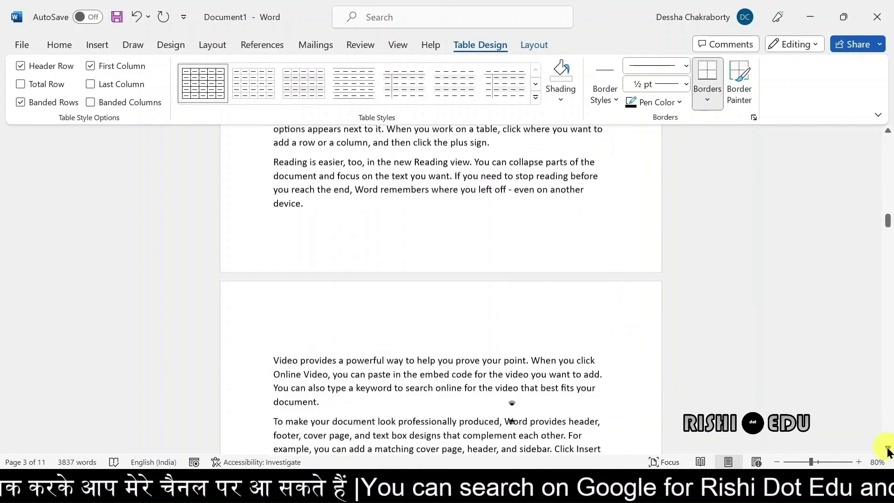
scroll(888, 450, down, 2)
scroll(888, 450, down, 2)
scroll(888, 451, down, 1)
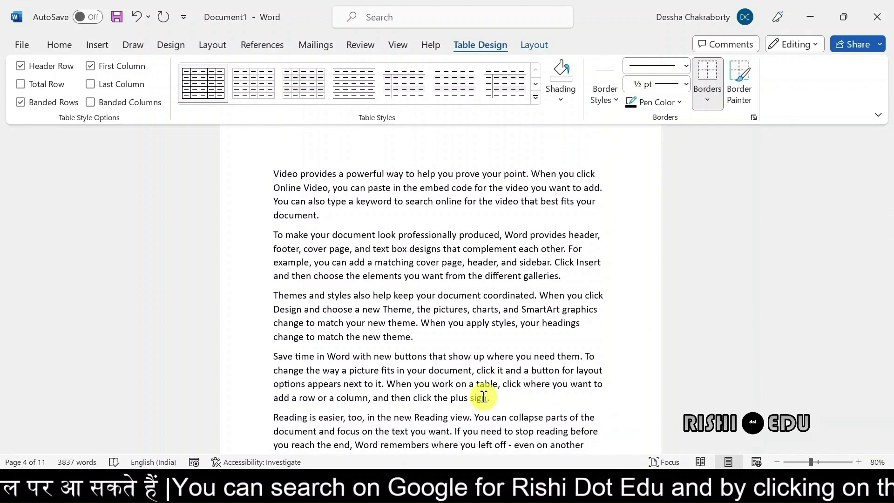
Add two blank lines after the Themes paragraph and indent the lower one.
click(426, 335)
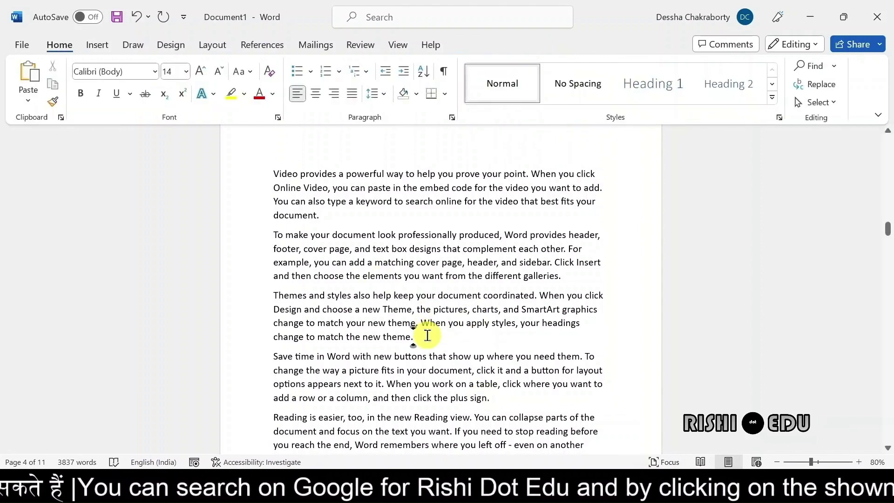
key(Return)
key(Return)
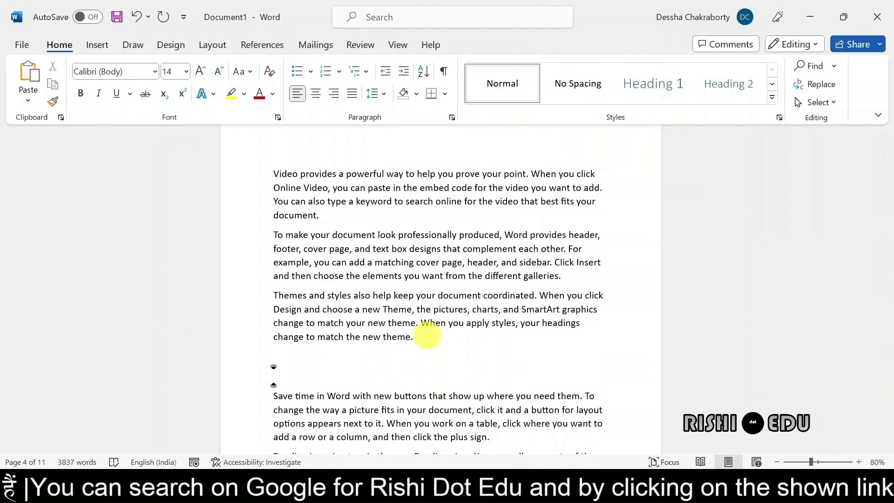
key(Return)
click(278, 368)
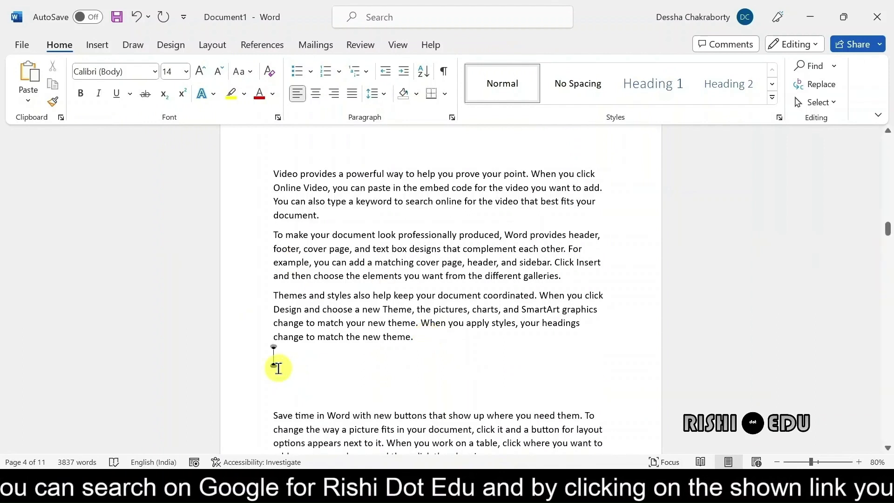
click(268, 375)
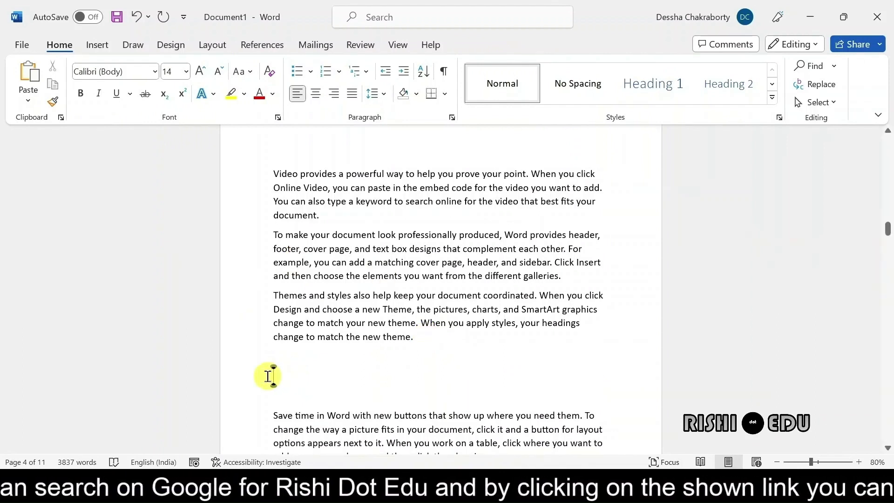
key(Tab)
key(Tab)
key(Tab)
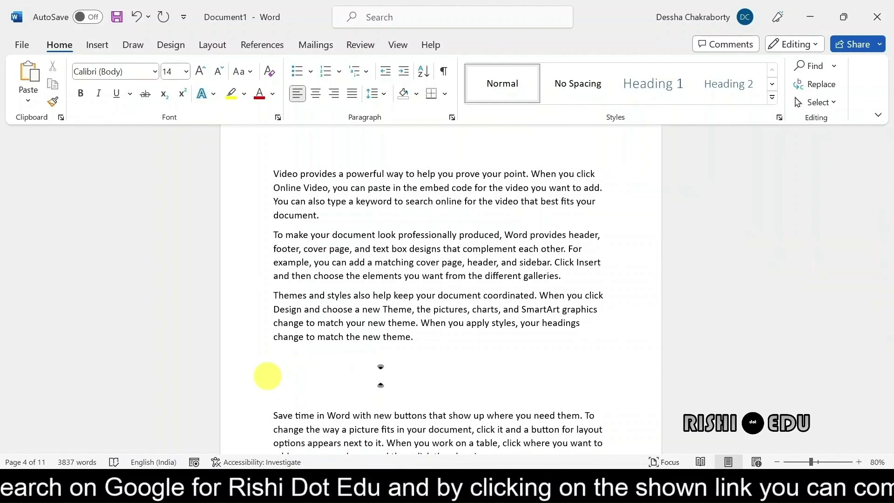
Draw a rectangle shape in the blank space below the Themes paragraph.
click(106, 45)
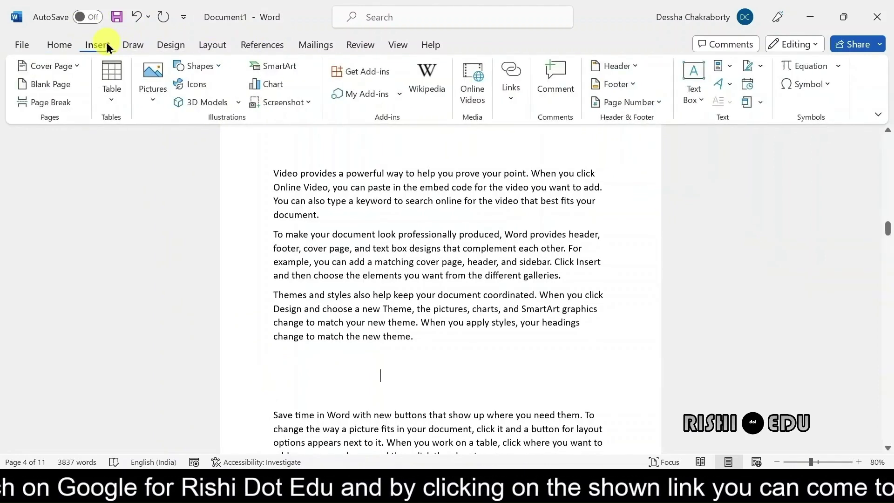
click(217, 64)
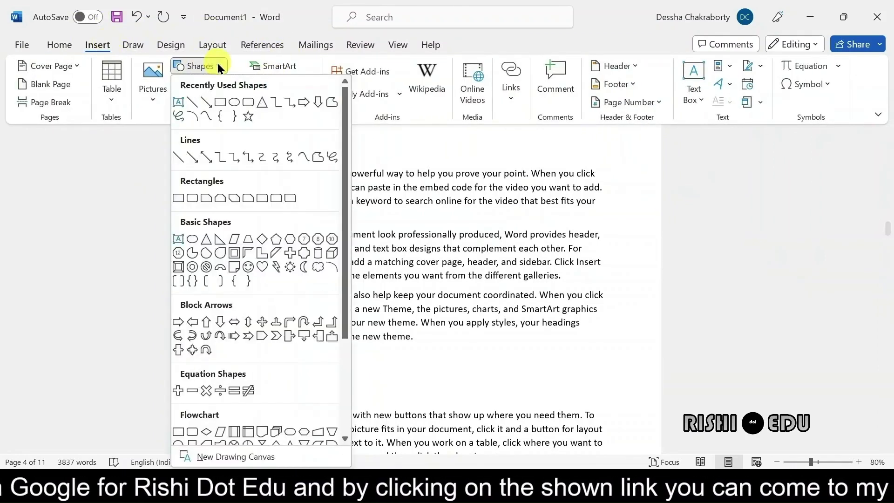
click(203, 204)
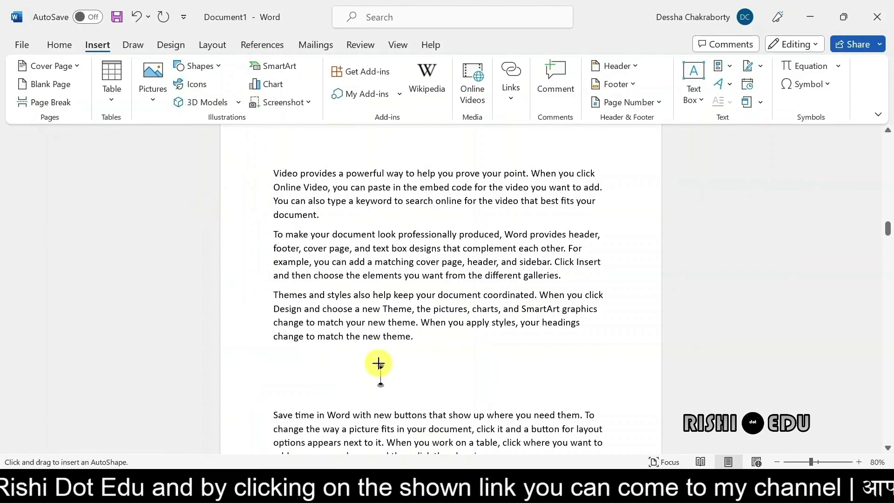
drag(378, 363, 493, 397)
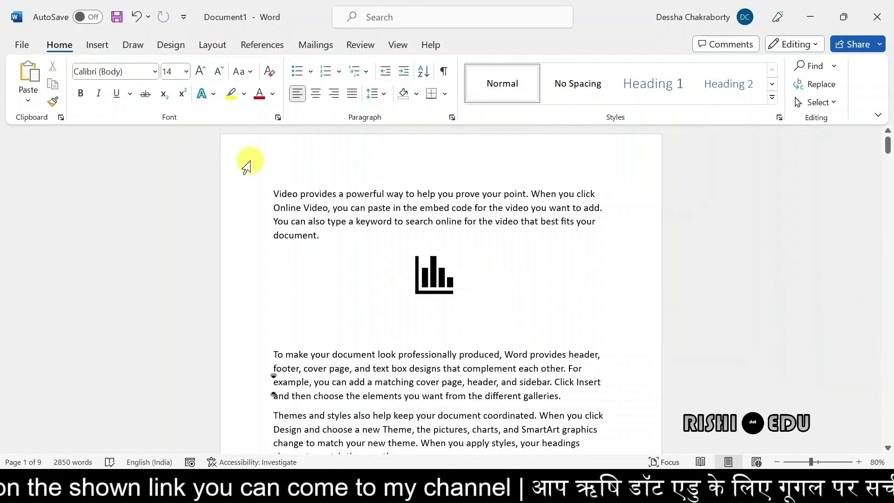
Insert a 'Figure 1' caption with the Figure label below the bar-chart icon.
key(Return)
key(alt+s)
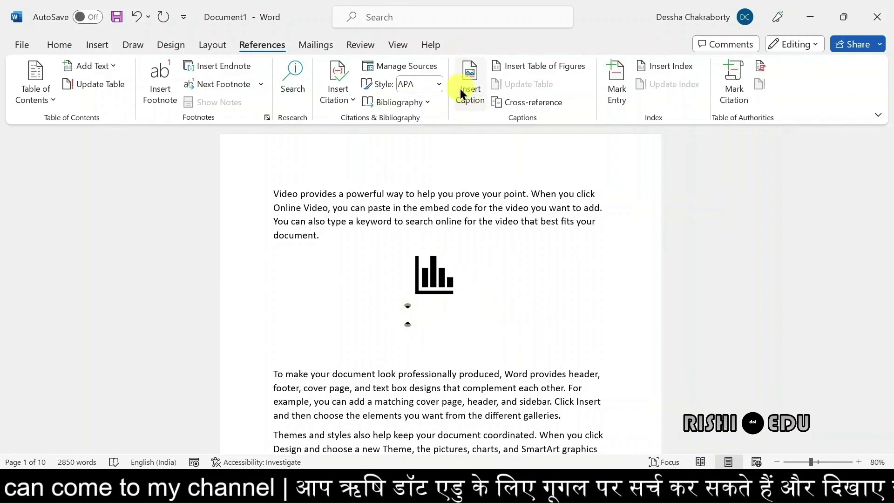
click(468, 71)
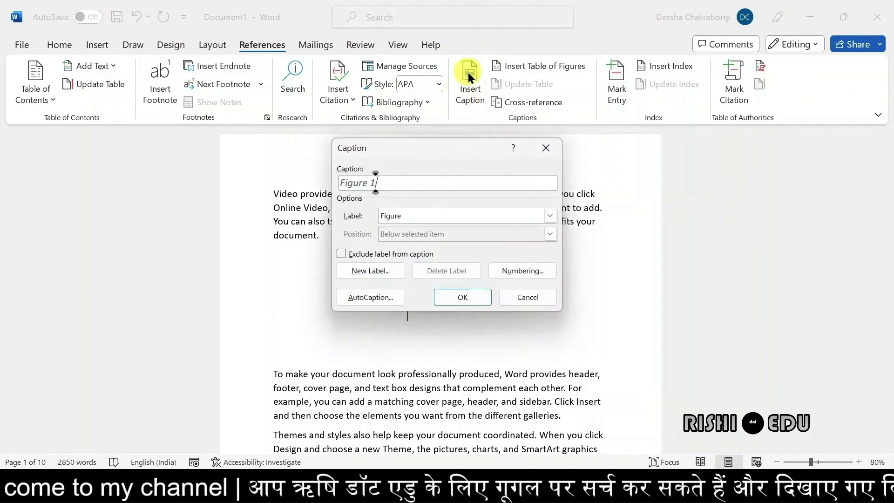
click(375, 182)
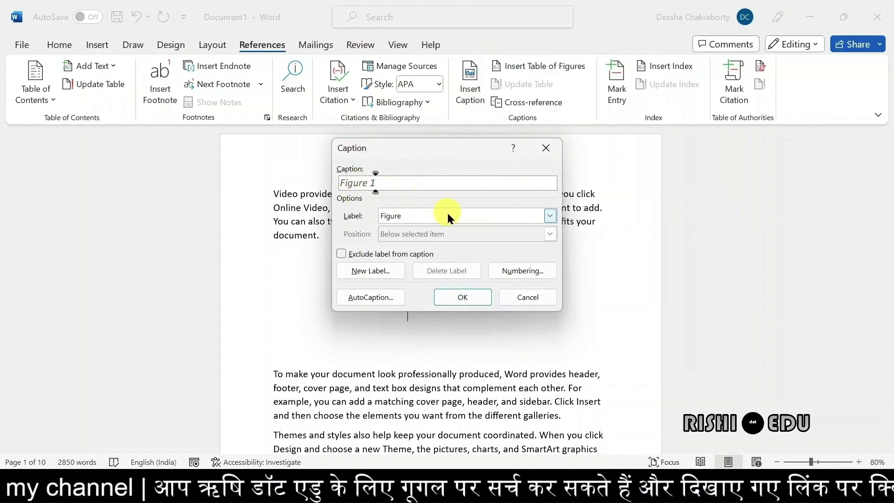
click(463, 293)
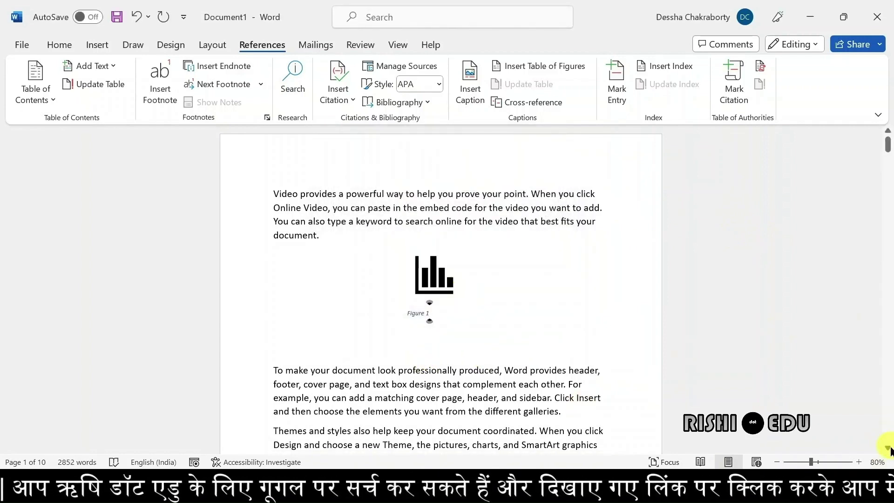
Scroll to the binomial equation and caption it 'Equation 1' using the Equation label.
scroll(889, 449, down, 1)
scroll(889, 449, down, 2)
scroll(889, 449, down, 2)
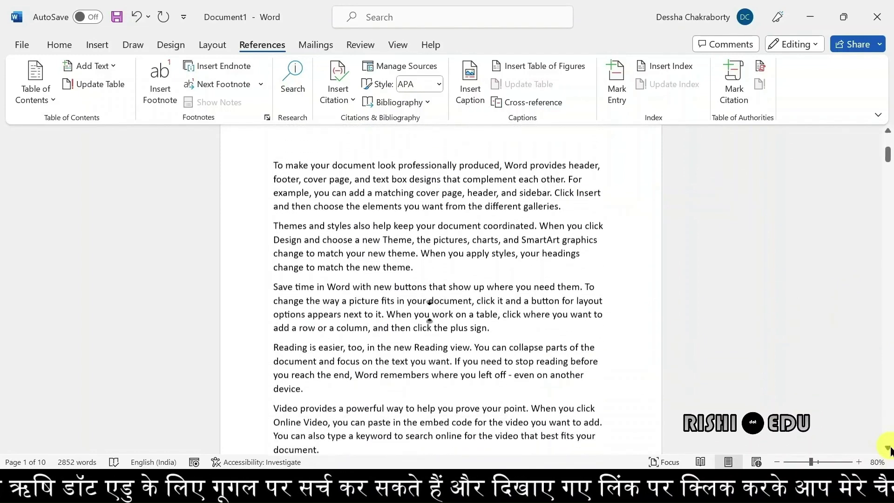
scroll(889, 449, down, 2)
scroll(889, 449, down, 2)
scroll(889, 449, down, 2)
scroll(889, 449, down, 2)
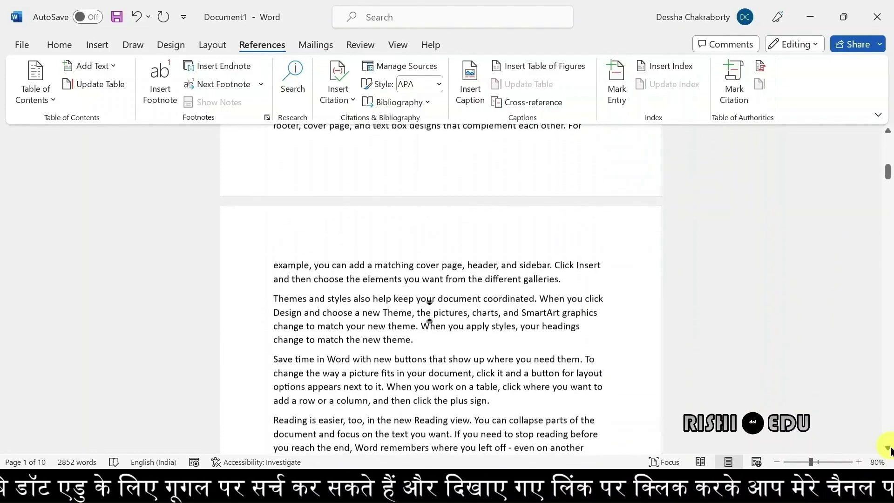
scroll(888, 449, down, 2)
scroll(889, 449, down, 2)
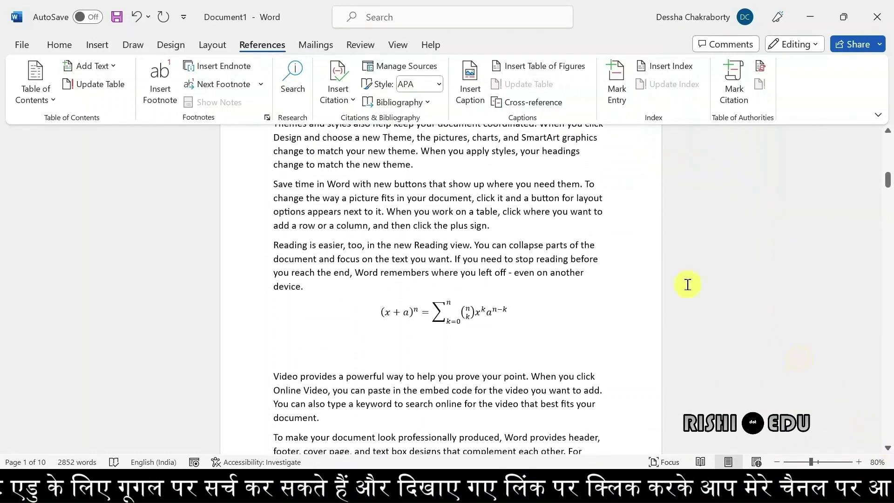
click(368, 335)
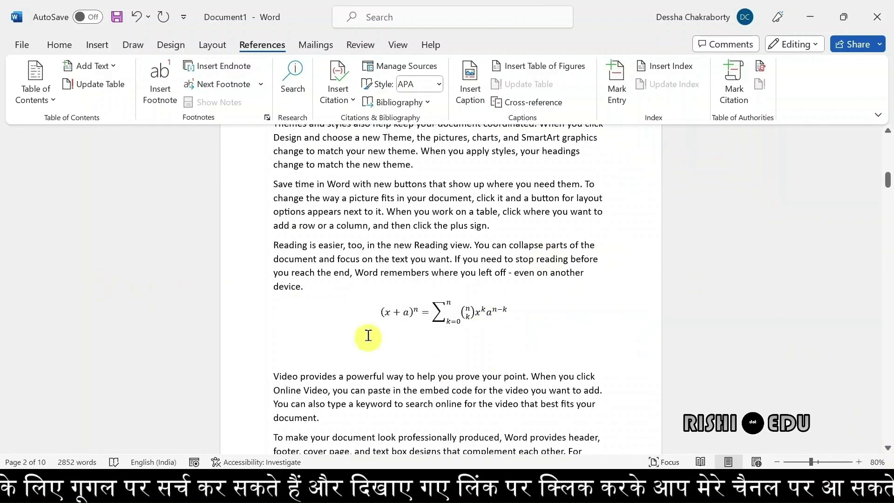
click(473, 79)
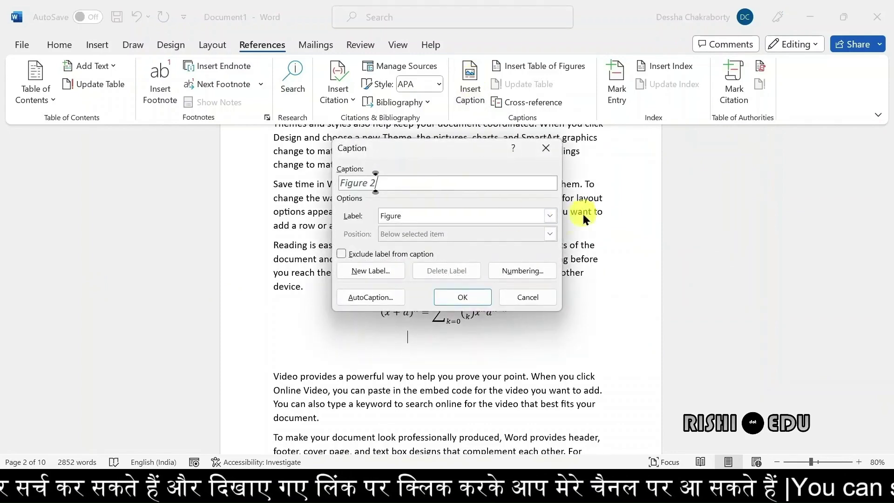
click(549, 215)
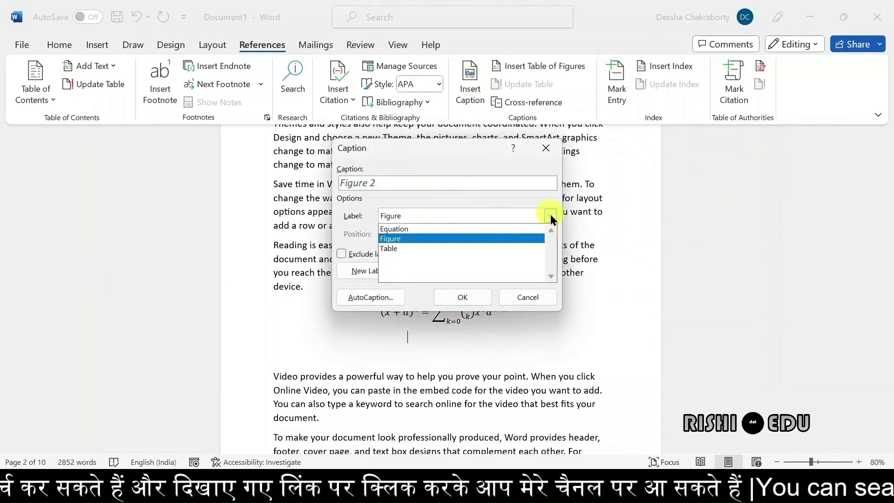
click(424, 229)
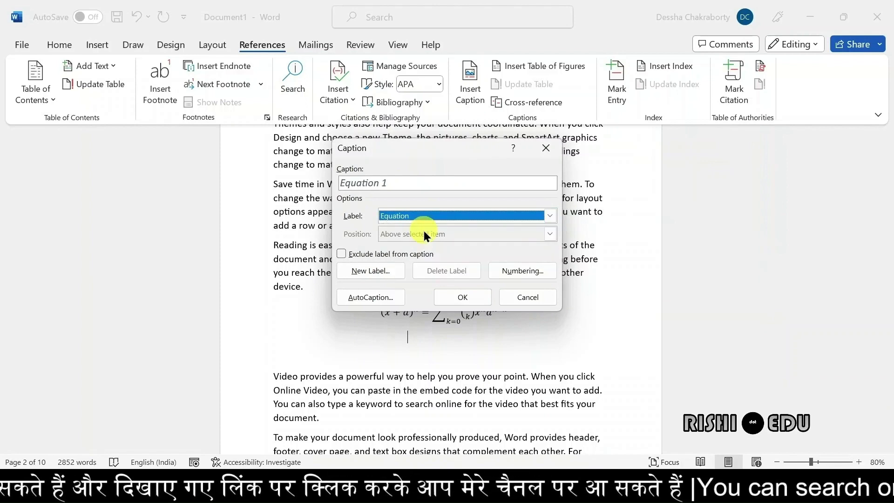
click(464, 294)
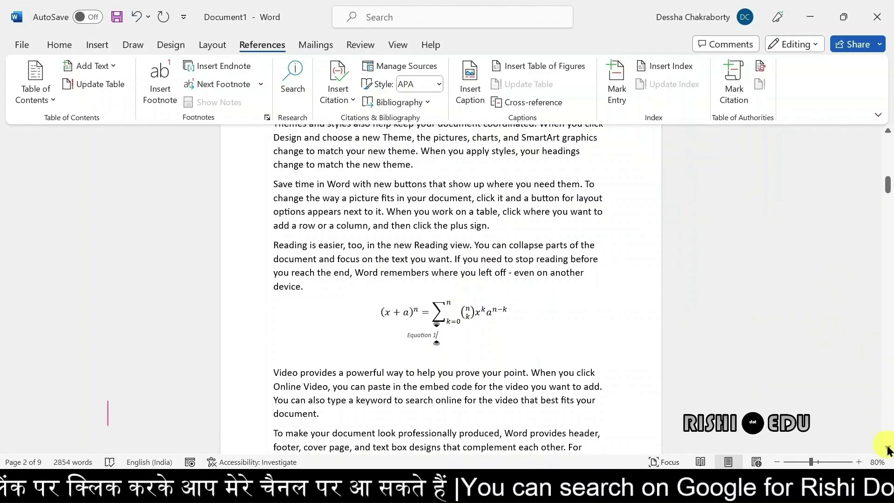
Add a 'Table 1' caption with the Table label below the Roll/Name/Marks table.
drag(888, 449, 888, 449)
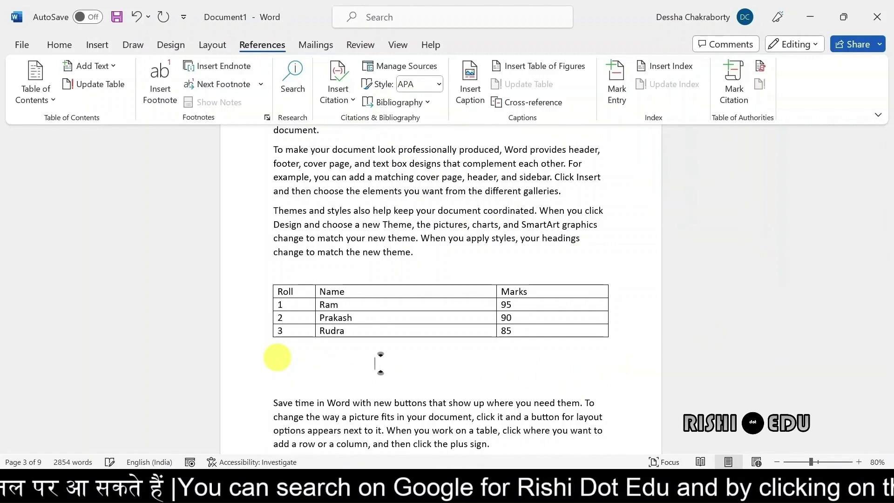
click(462, 89)
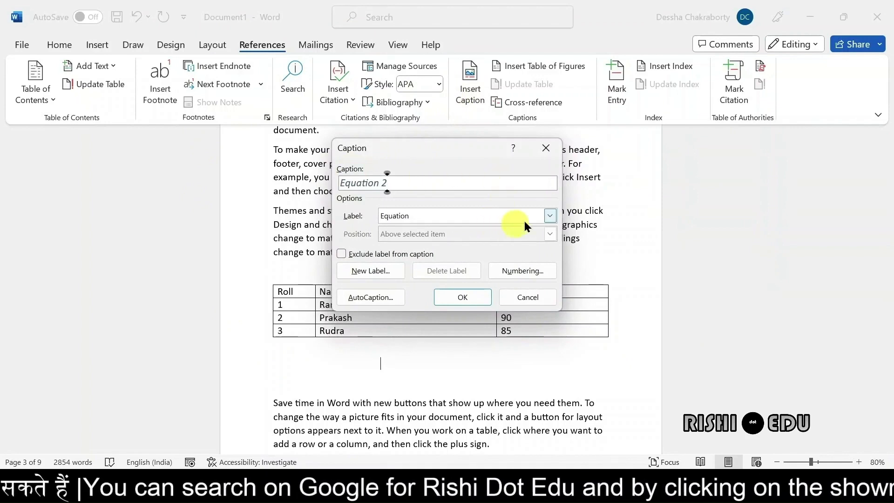
click(548, 216)
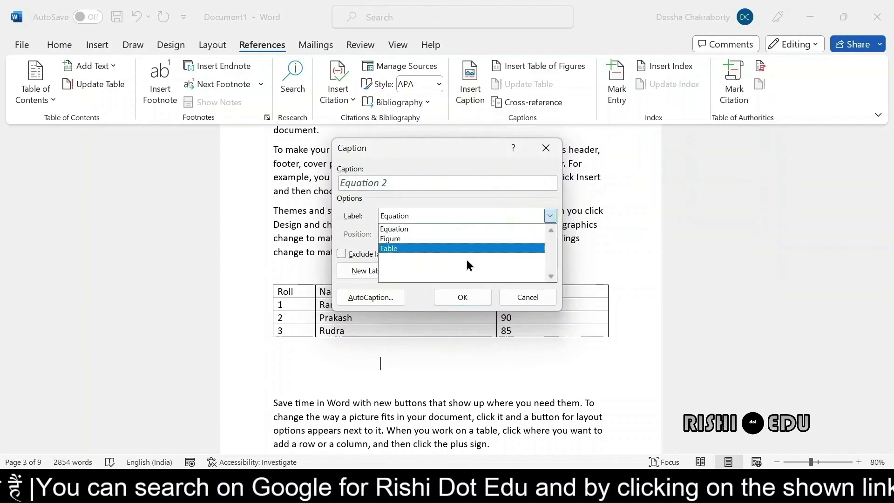
click(467, 260)
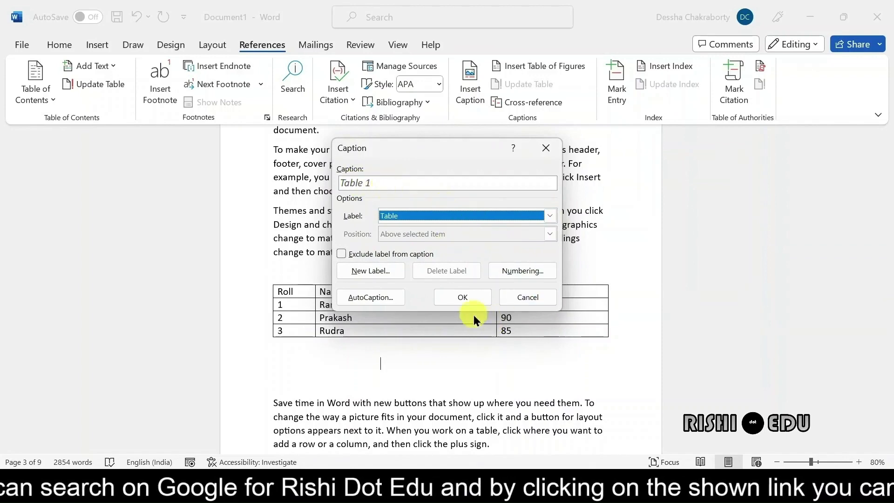
click(460, 294)
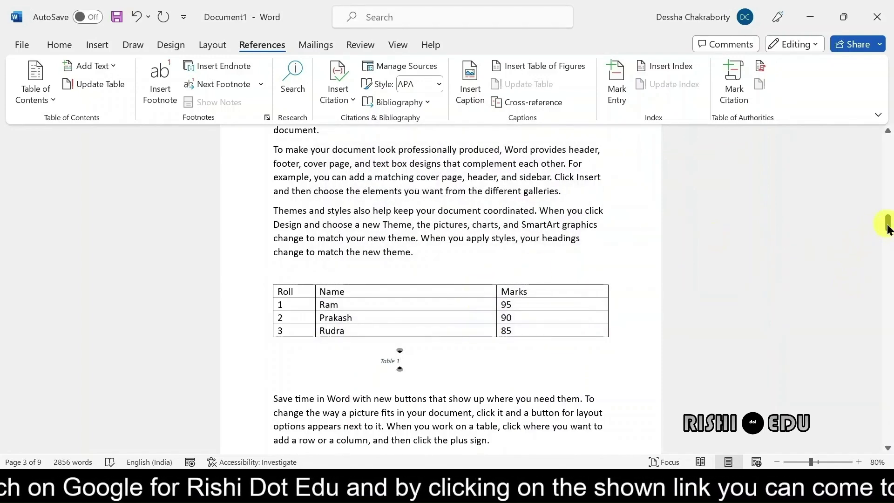
drag(888, 228, 887, 255)
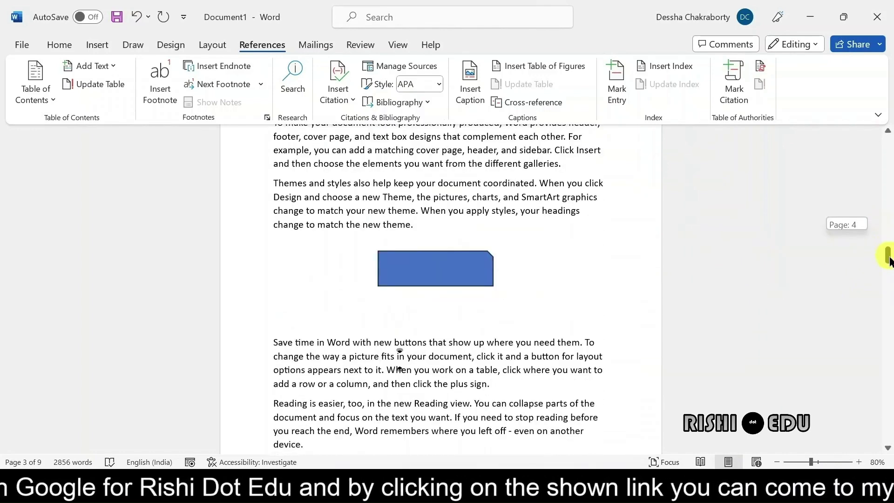
On the indented empty line beneath the blue shape, insert a 'Figure 2' caption with the Figure label.
click(446, 267)
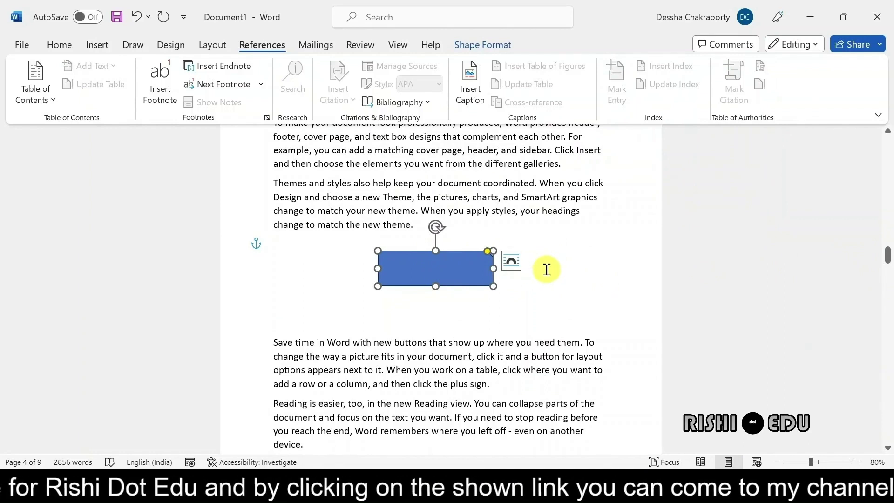
click(545, 268)
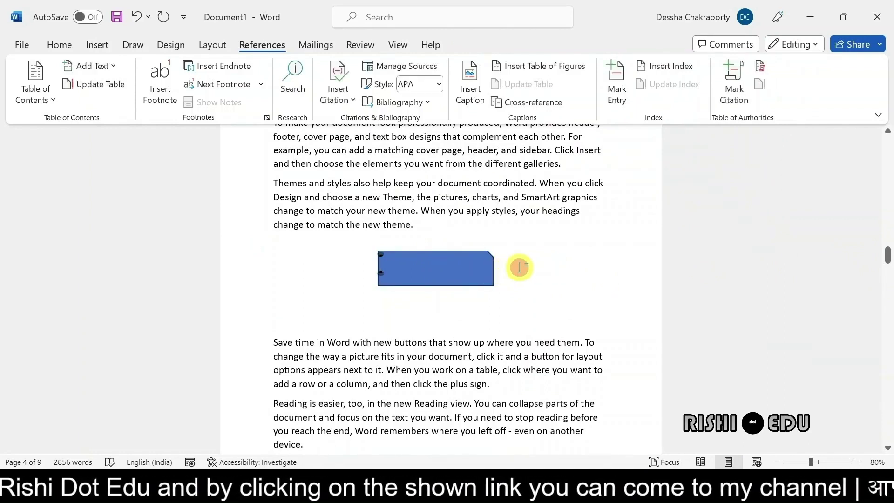
click(461, 312)
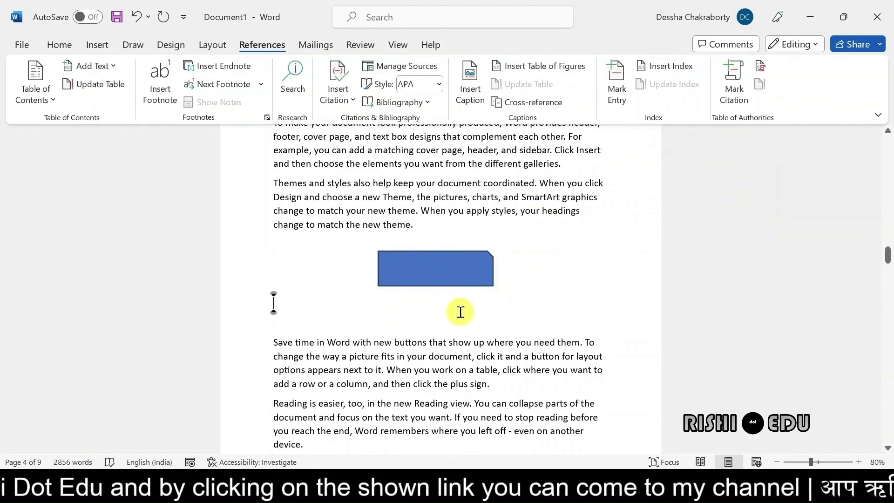
key(Tab)
key(Tab)
key(Tab)
key(Tab)
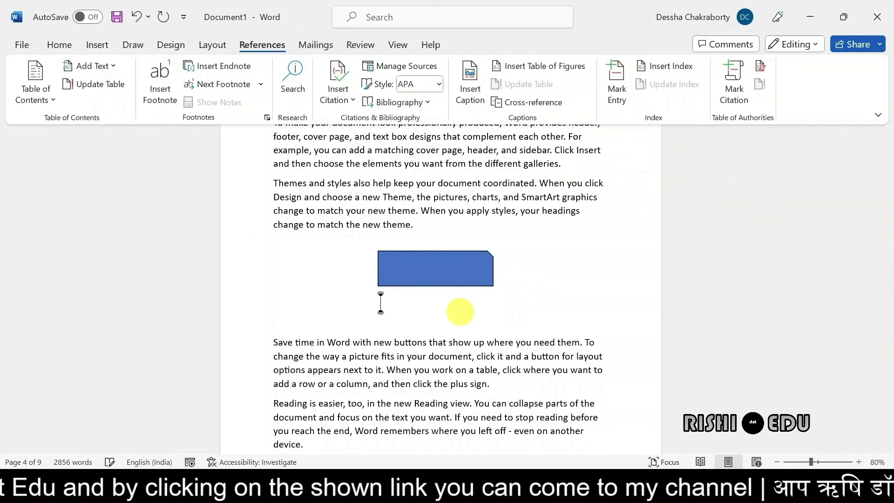
click(471, 90)
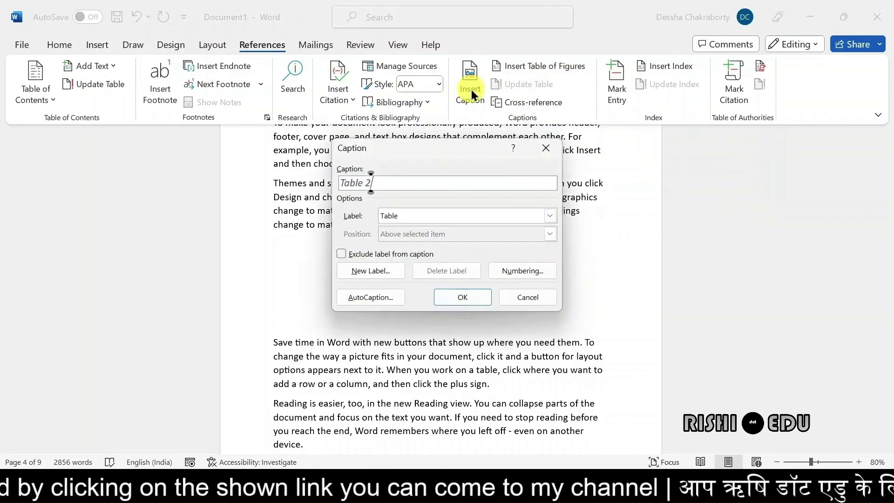
click(549, 215)
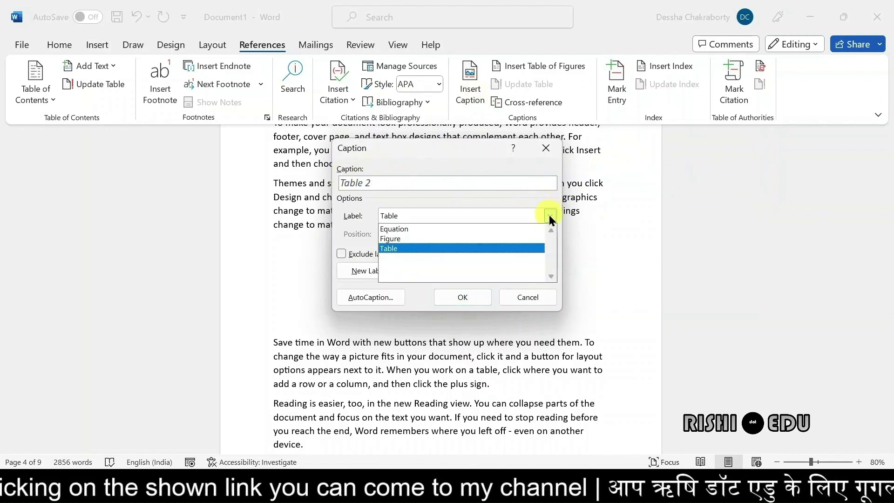
click(443, 239)
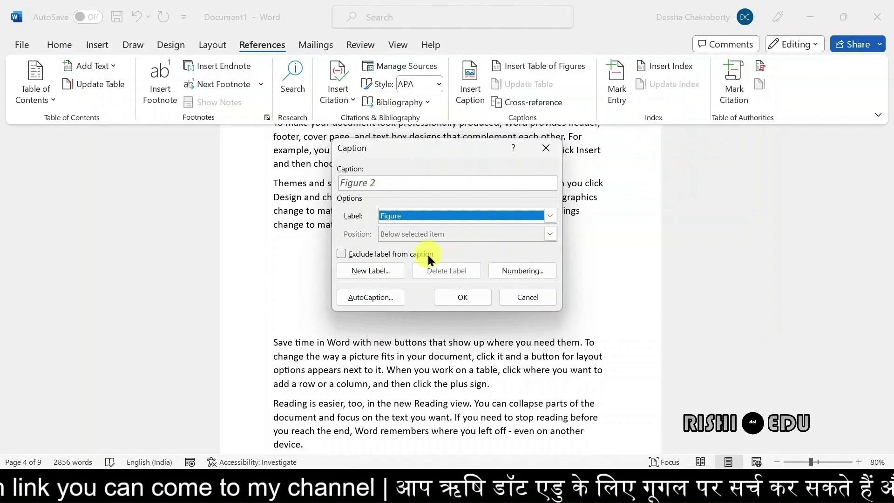
click(455, 295)
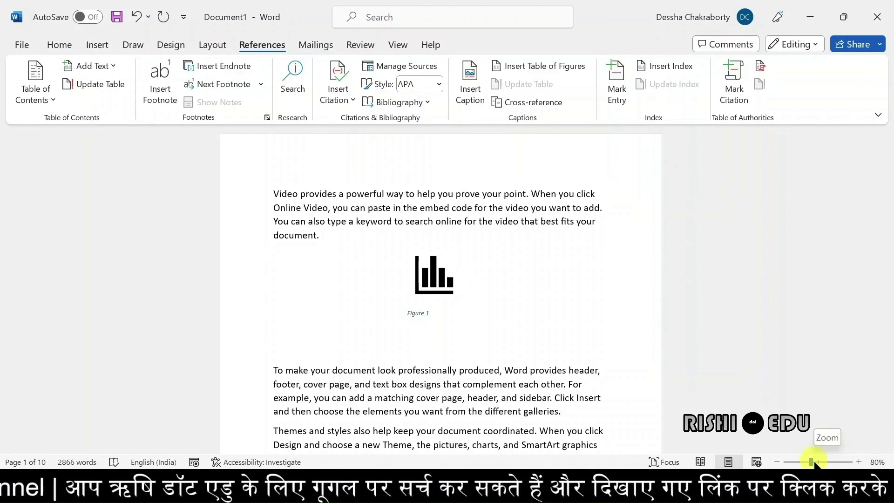
click(859, 462)
click(859, 461)
click(858, 462)
click(859, 461)
click(859, 462)
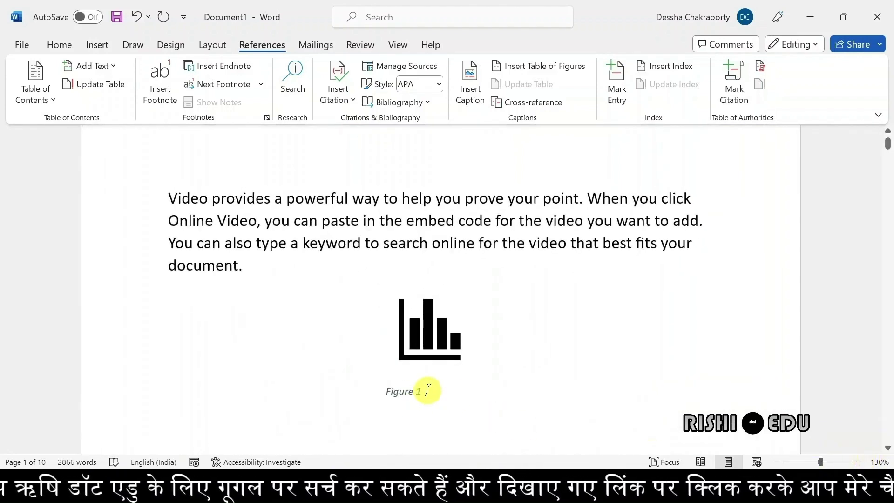
ctrl+scroll(509, 235, down, 5)
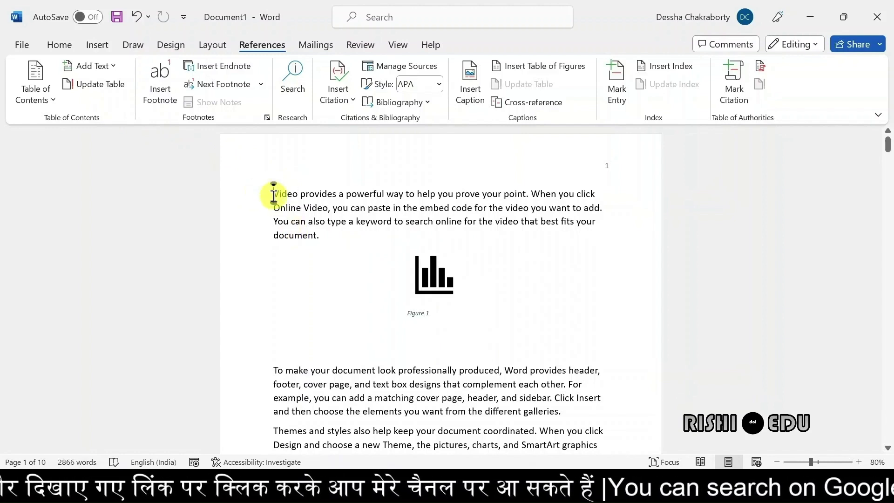
Insert a blank page at the start and type the heading FIGURES on it, then select it.
click(102, 45)
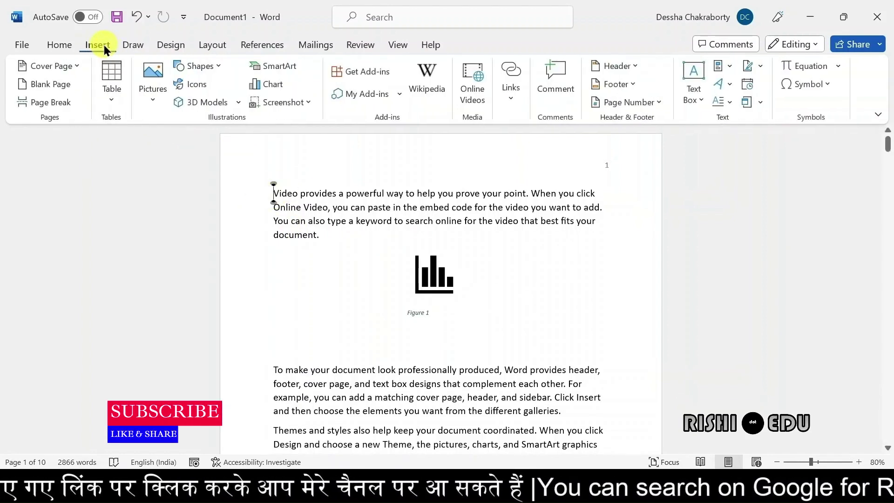
click(44, 84)
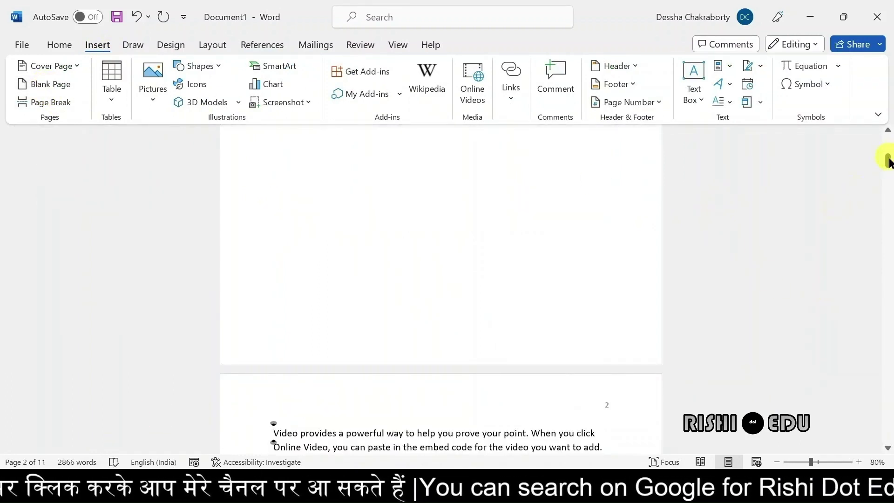
drag(887, 160, 886, 139)
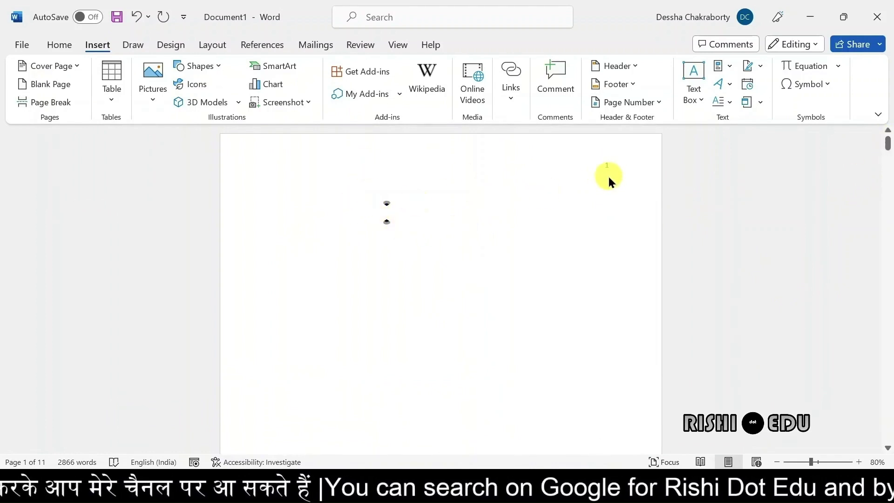
key(Home)
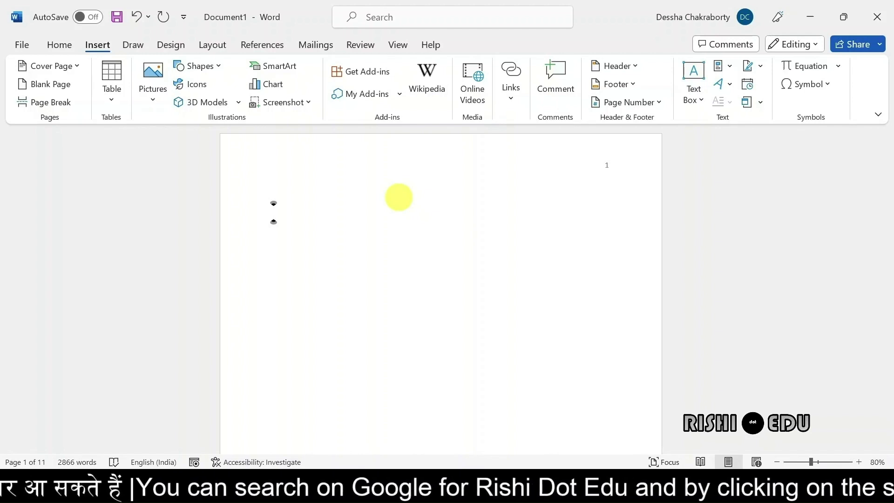
text(FIG)
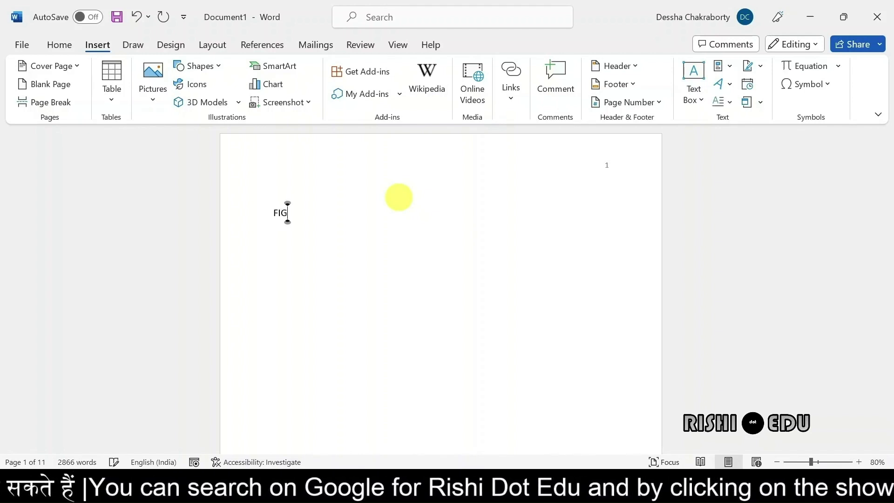
text(URES)
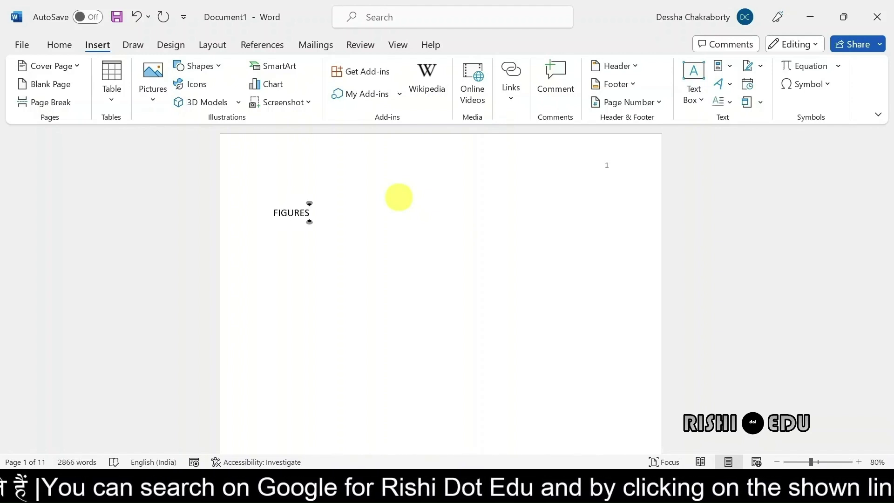
drag(255, 221, 519, 239)
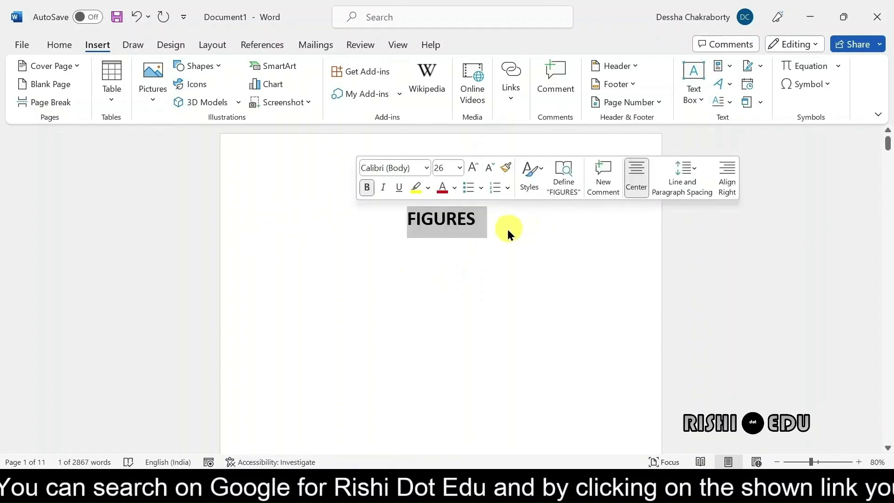
Below FIGURES, insert a table of figures with caption label Figure, listing Figures 1–3.
click(507, 229)
key(Return)
key(alt+s)
key(Return)
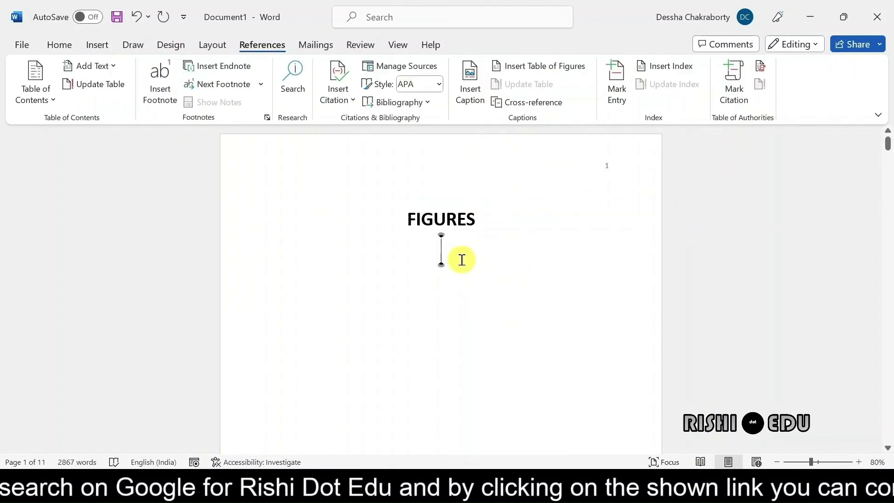
click(540, 71)
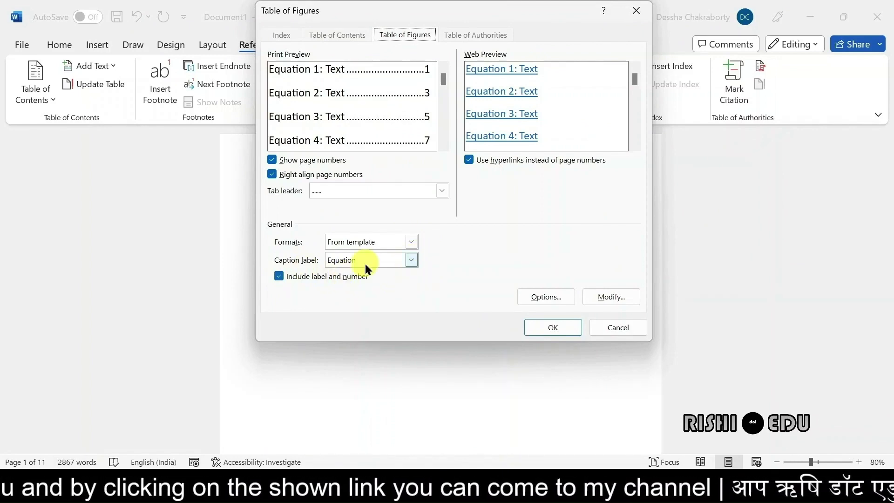
click(411, 261)
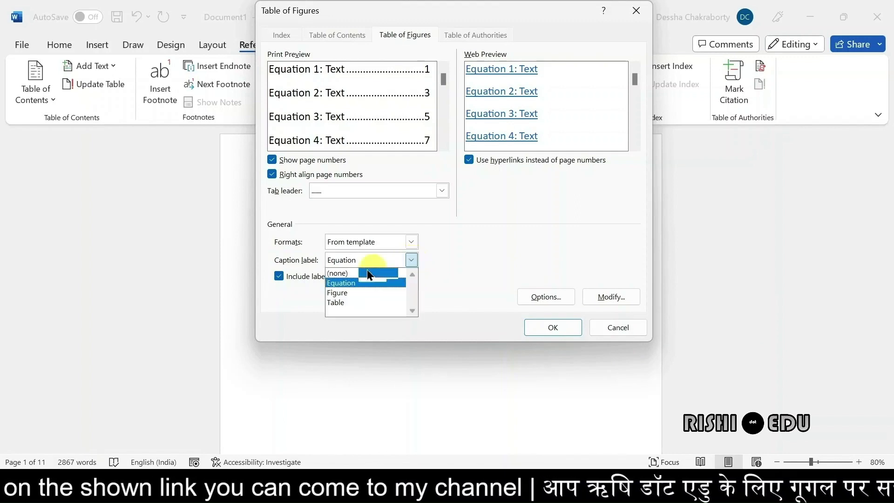
click(347, 295)
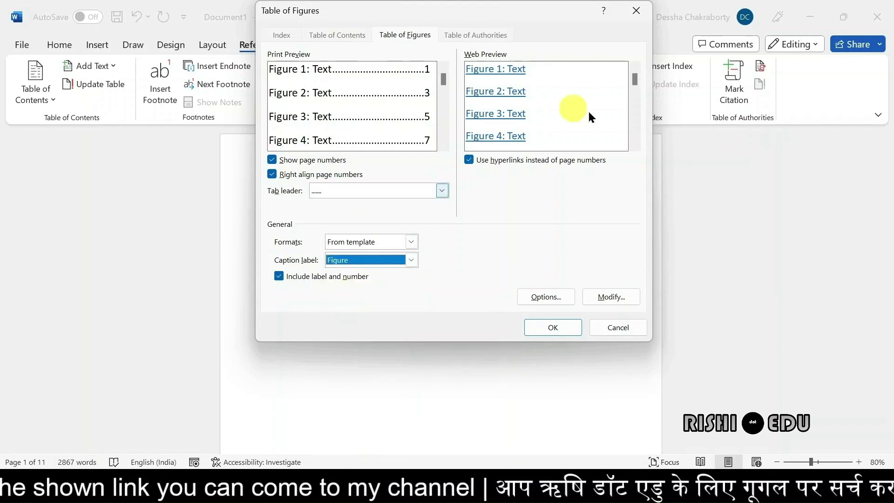
click(552, 327)
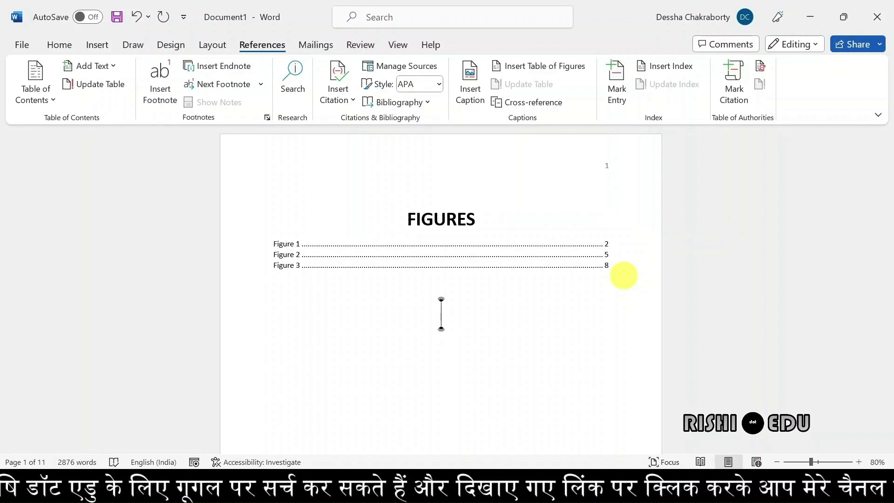
Type the heading EQUATION and start a new line beneath it.
text(E)
key(Caps_Lock)
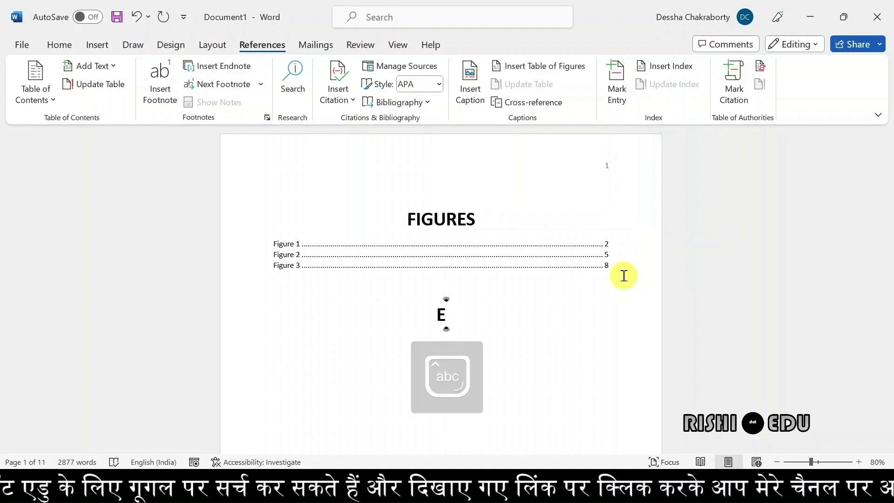
key(Caps_Lock)
text(QUATION)
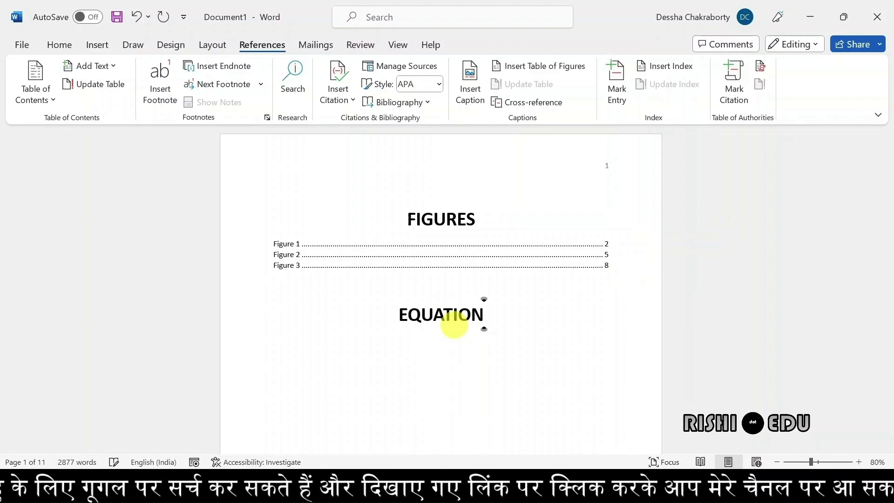
key(Return)
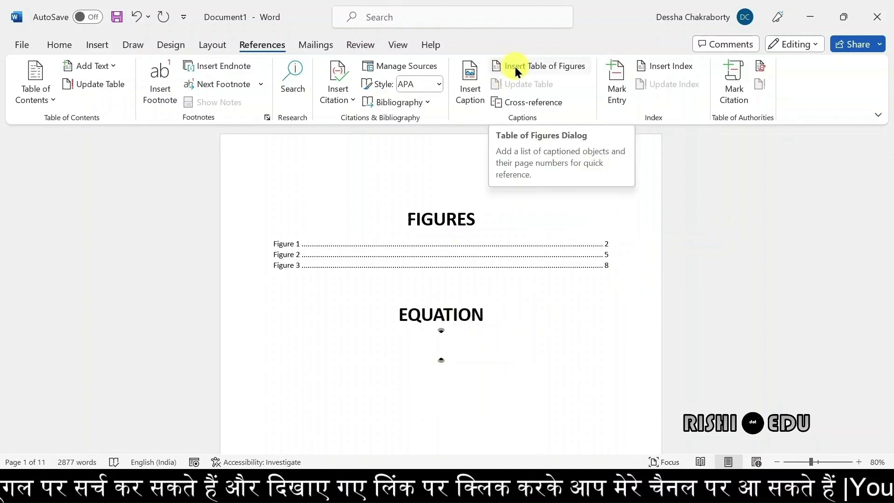
Insert a table of figures with caption label Equation, listing Equations 1 and 2.
click(530, 67)
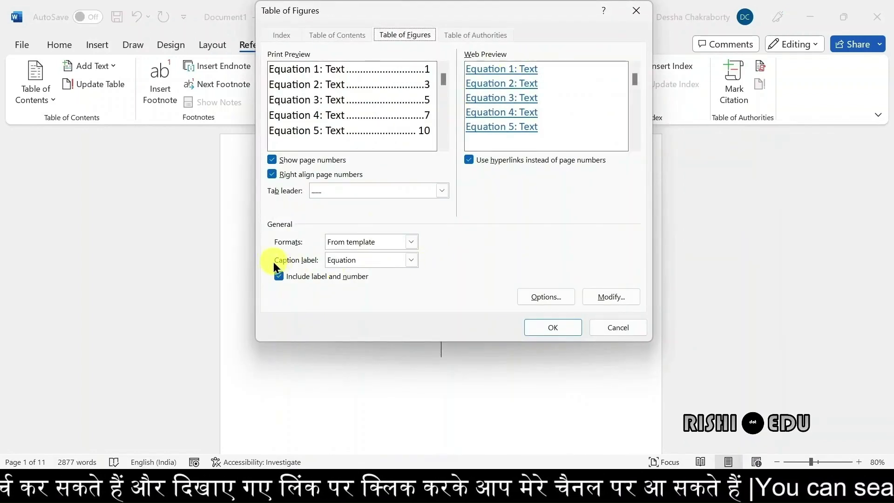
click(411, 260)
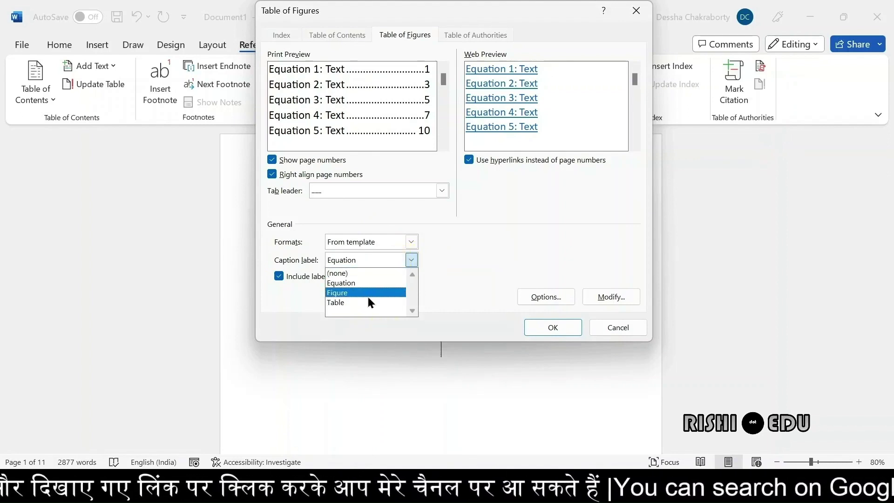
click(364, 281)
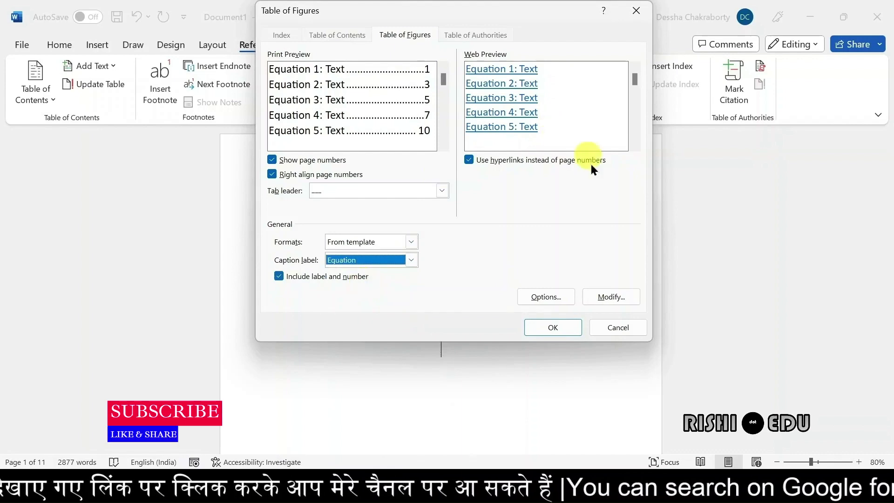
click(541, 329)
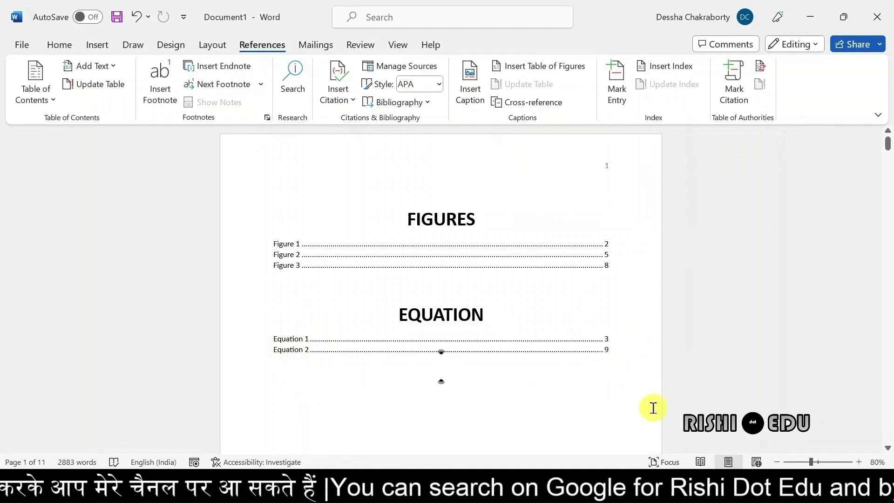
Undo the last change, type TABLE, and insert a Table-label table of figures under it.
key(ctrl+z)
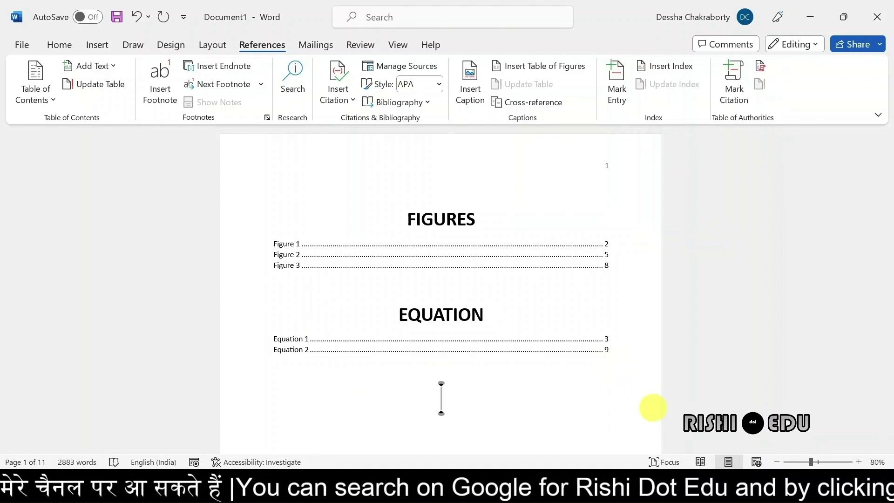
text(TABL)
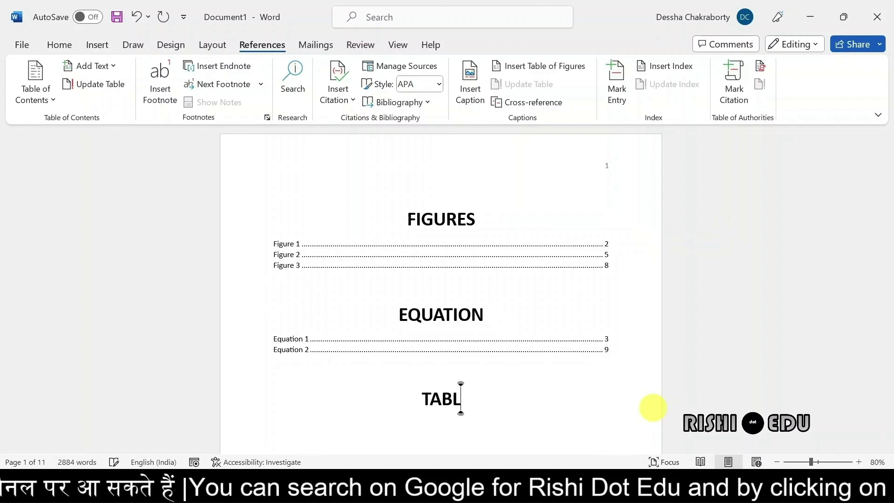
text(E)
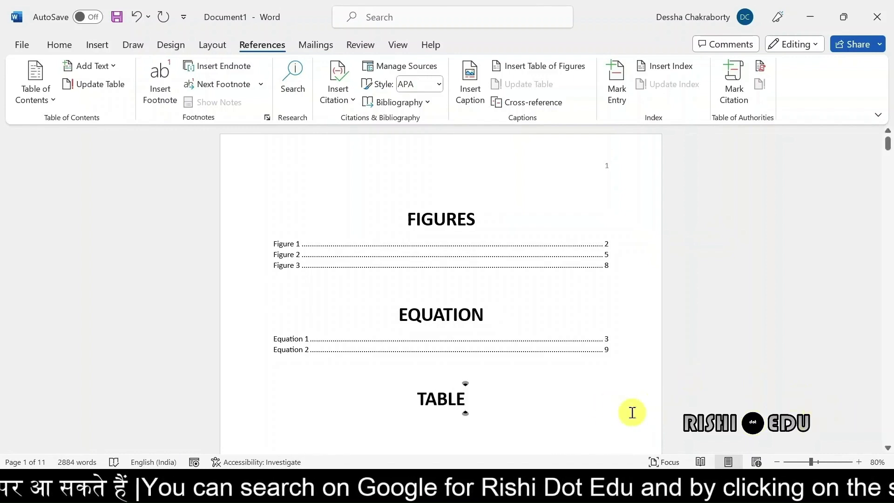
click(515, 66)
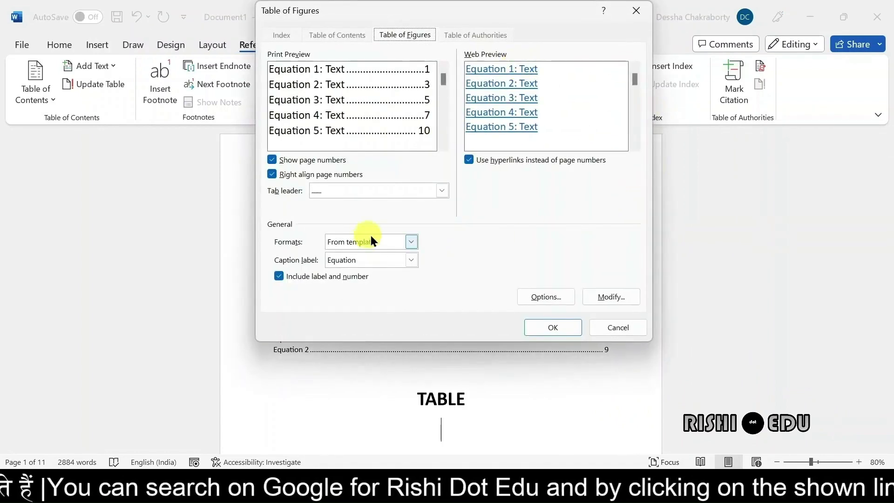
click(407, 260)
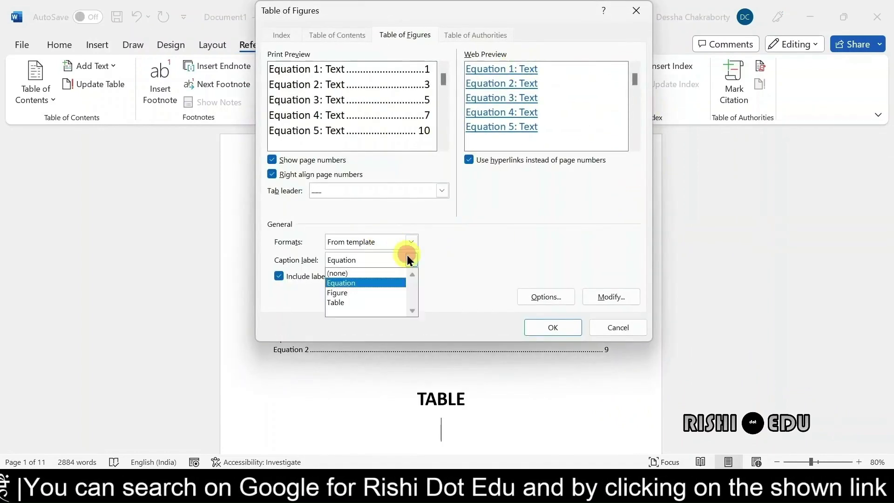
click(362, 304)
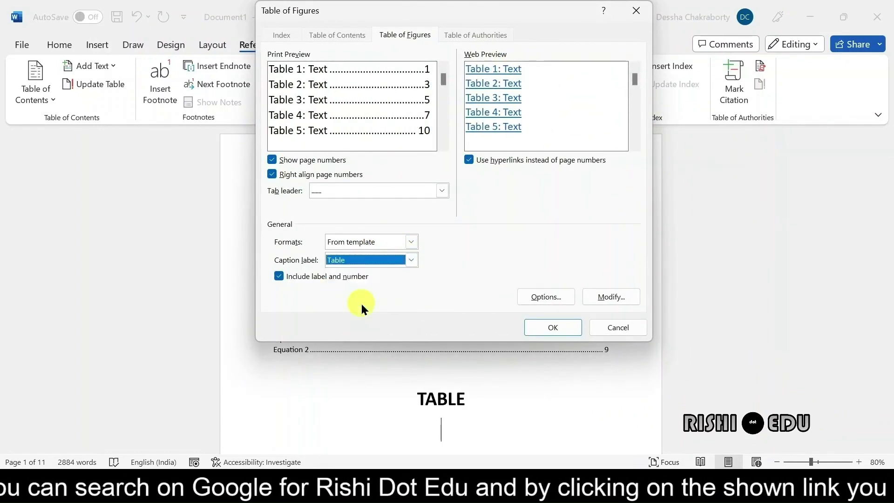
click(541, 328)
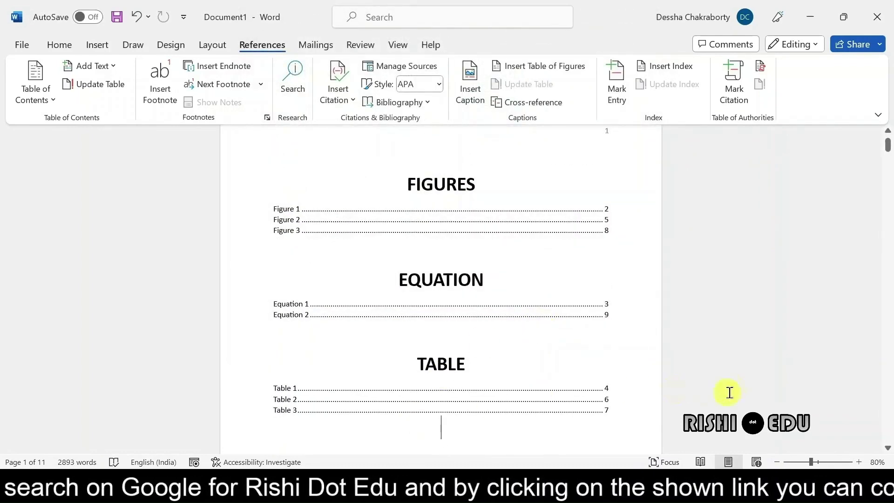
scroll(430, 204, up, 1)
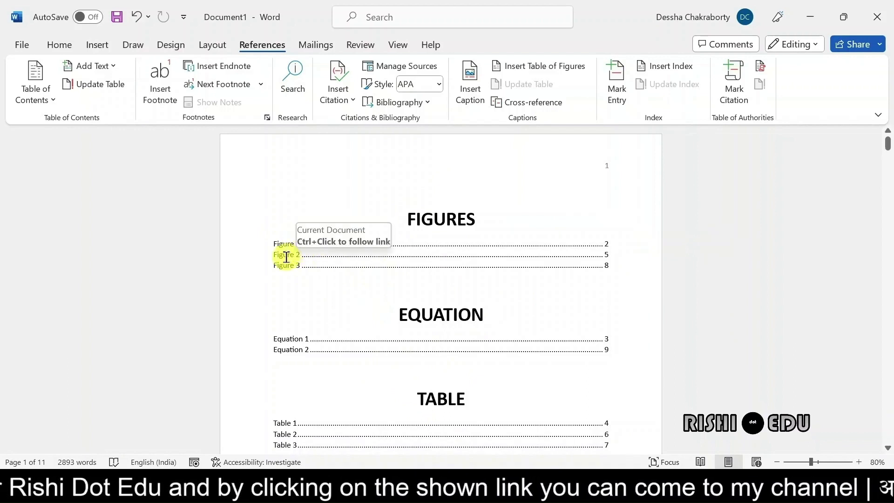
click(287, 257)
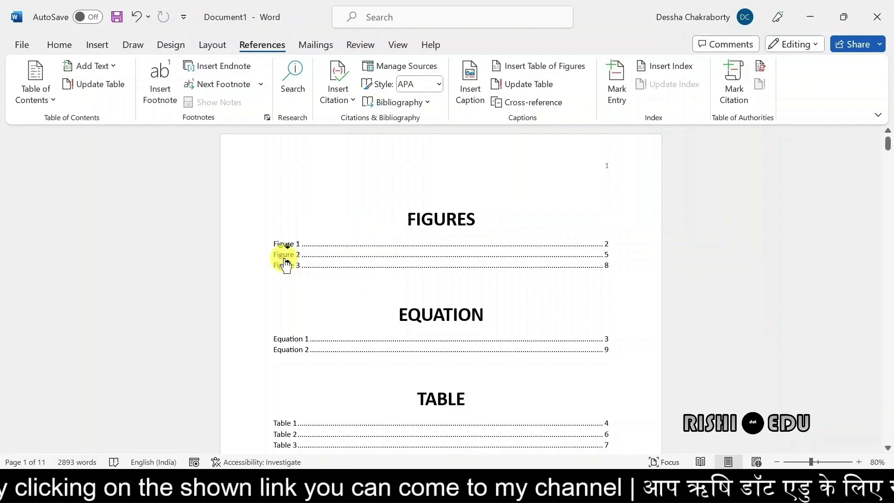
drag(284, 259, 286, 265)
ctrl+click(285, 255)
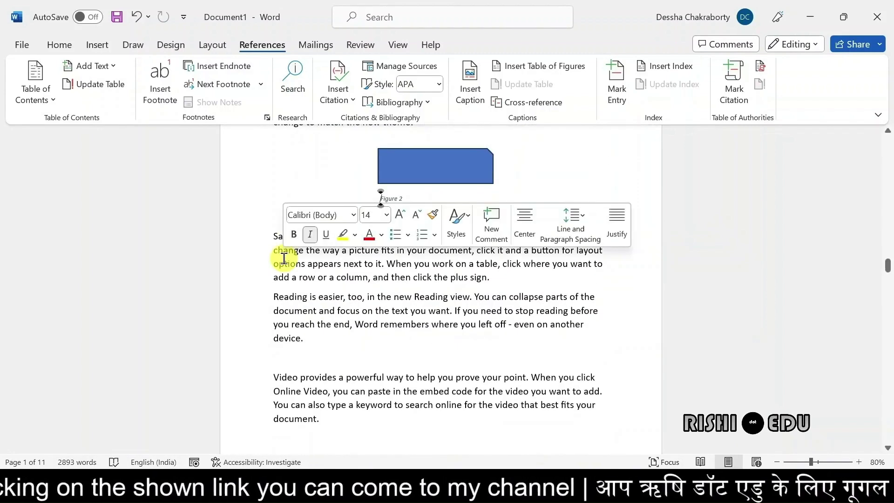
click(425, 199)
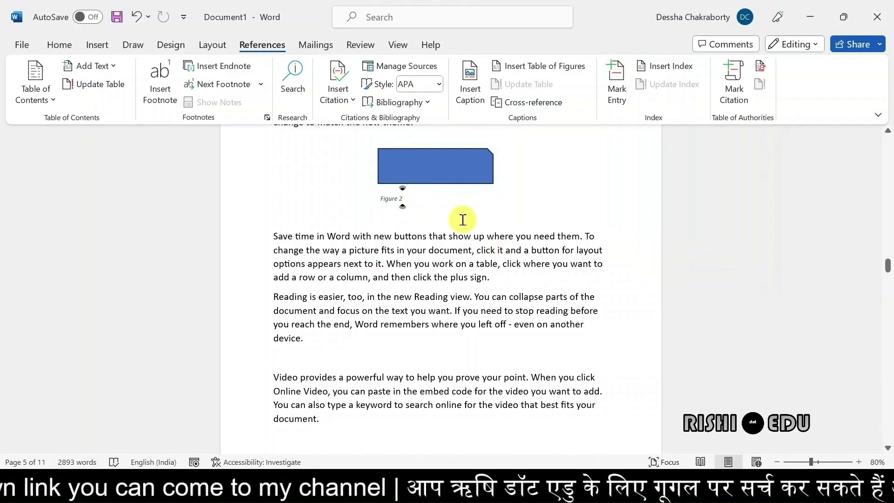
drag(887, 265, 846, 149)
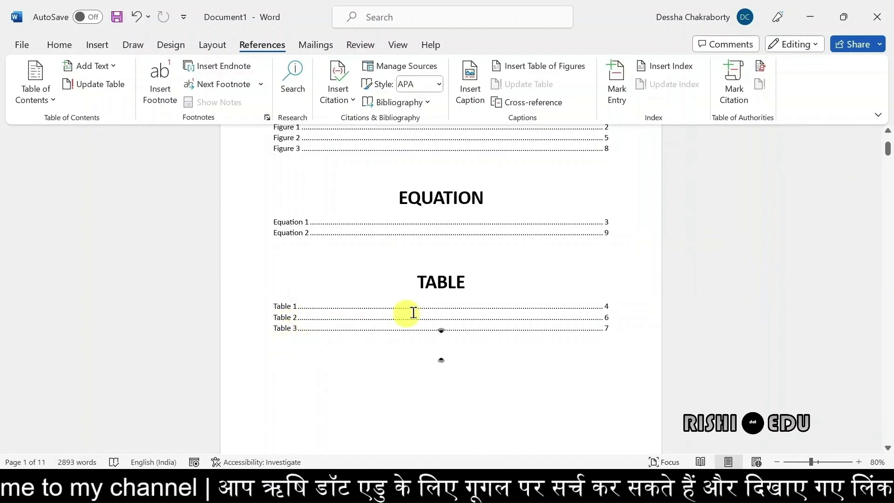
click(286, 328)
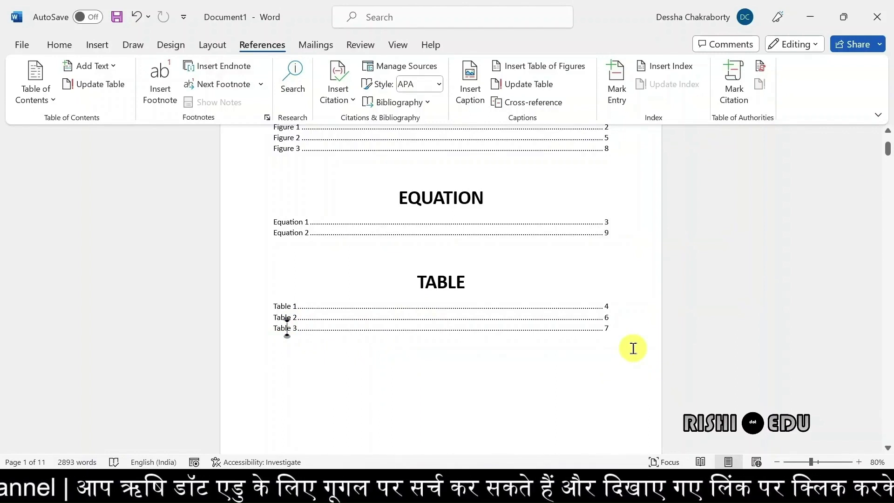
key(F9)
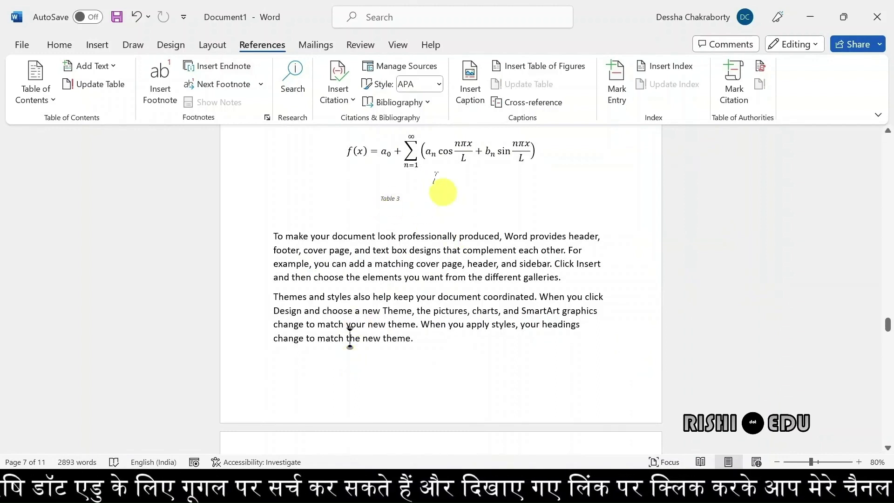
key(ctrl+Home)
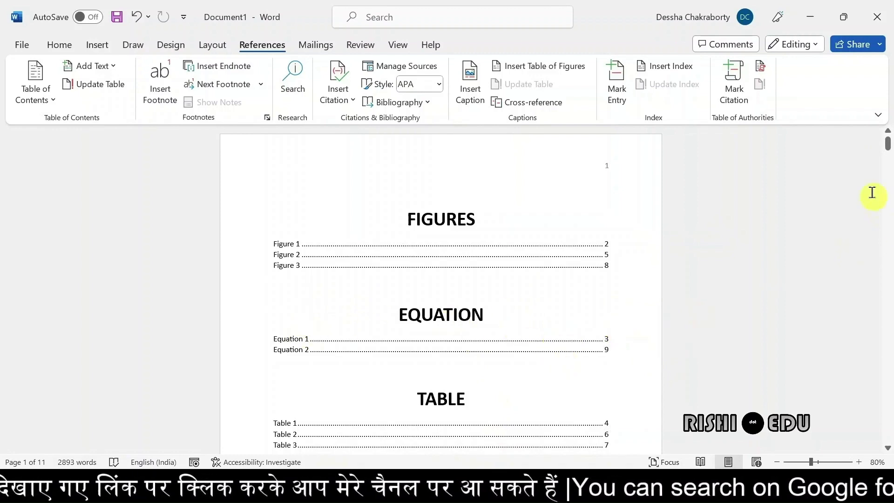
Add empty lines after the paragraph ending 'device.' on page 8.
drag(887, 143, 887, 345)
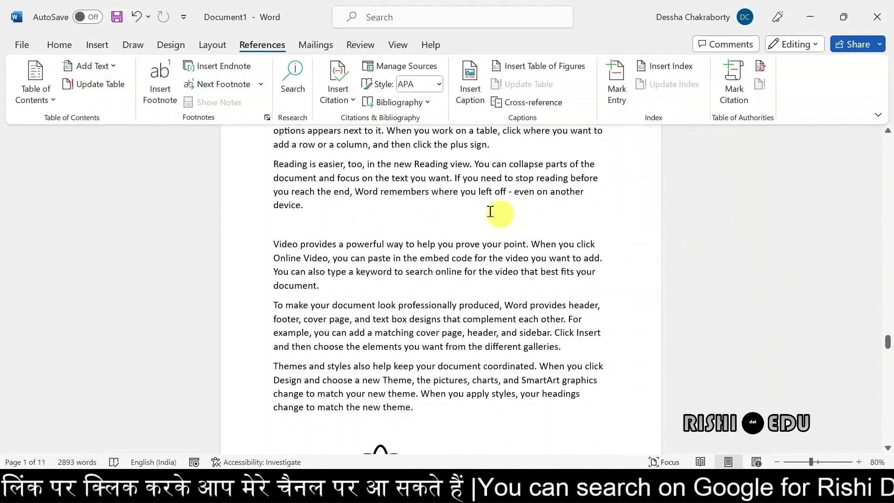
click(325, 210)
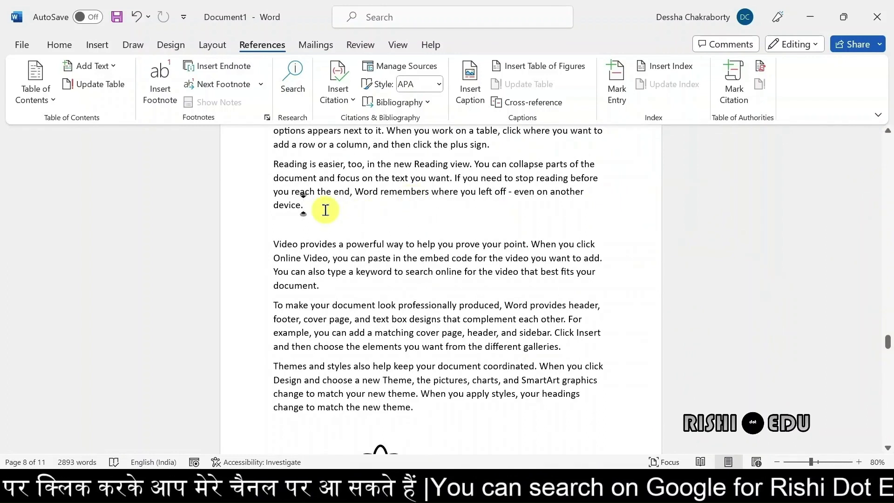
key(Return)
key(Return)
key(Return)
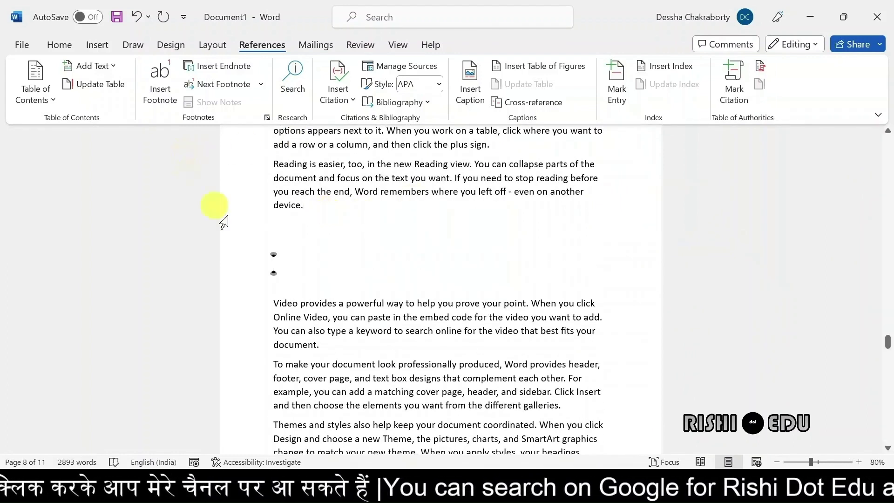
click(276, 243)
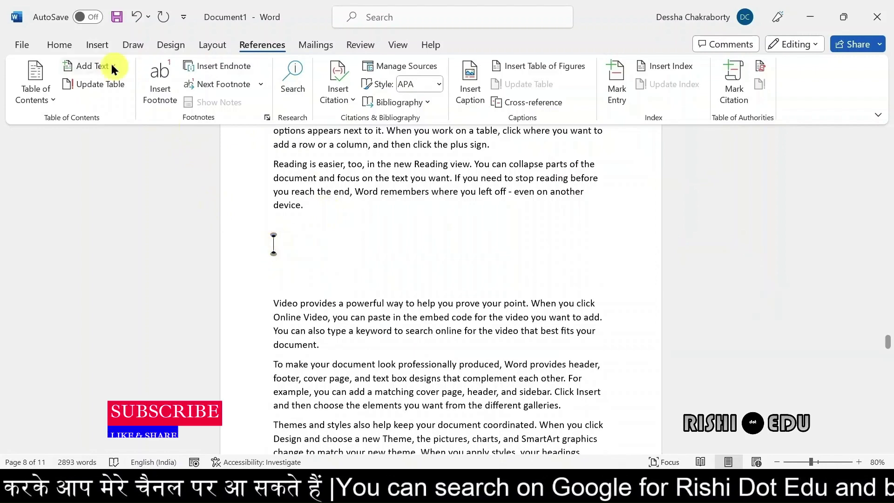
Insert a built-in equation from the Equation gallery on the blank line.
click(96, 46)
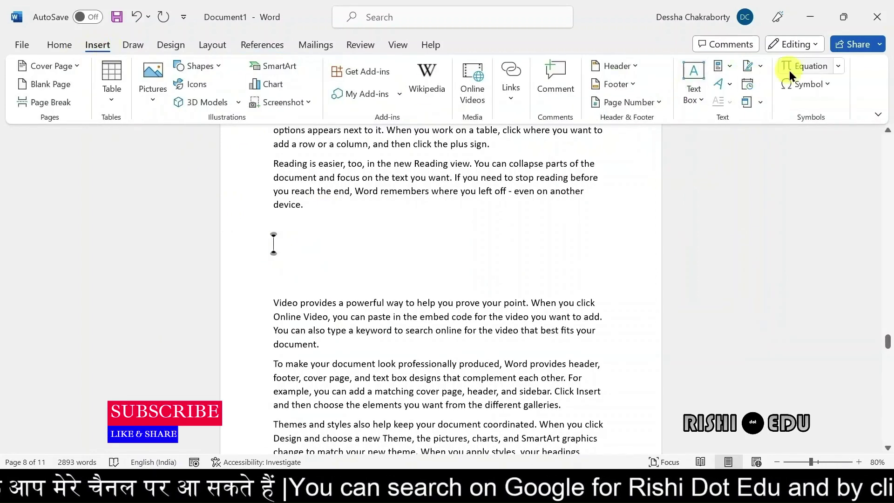
click(838, 66)
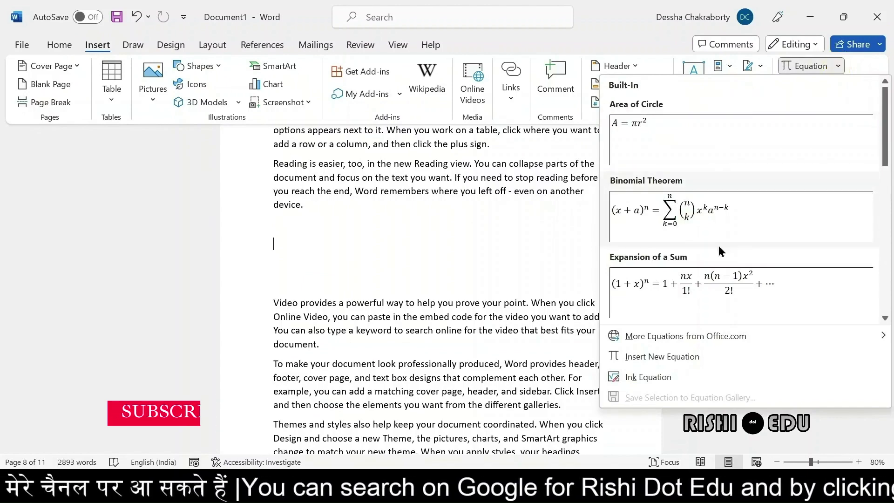
click(671, 132)
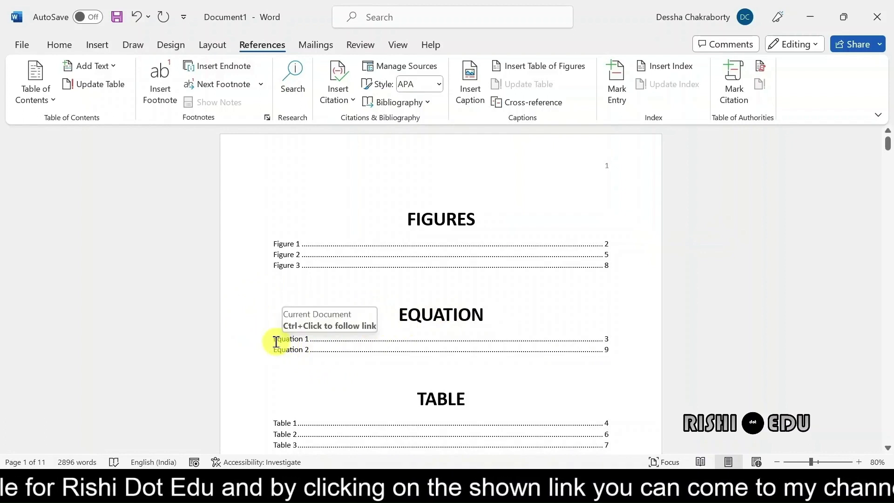
Update the entire equation list so it shows Equations 1, 2, 3 on pages 3, 8, 10.
drag(268, 336, 425, 345)
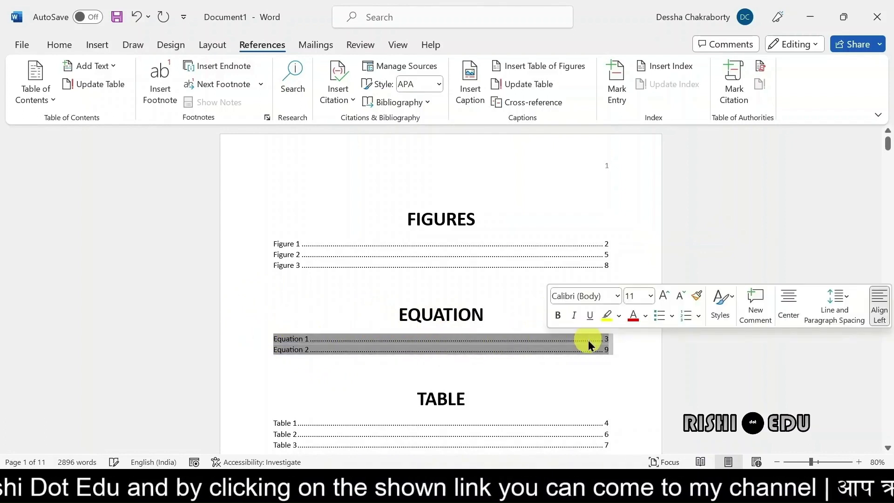
click(531, 85)
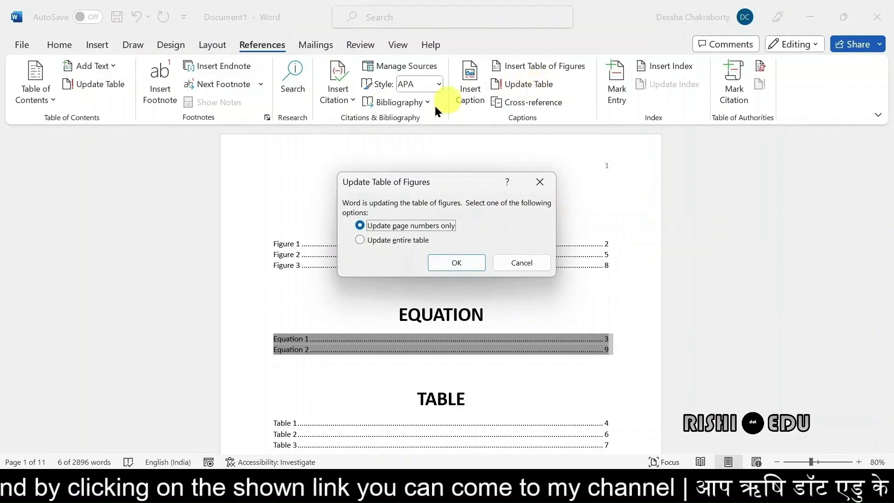
click(357, 240)
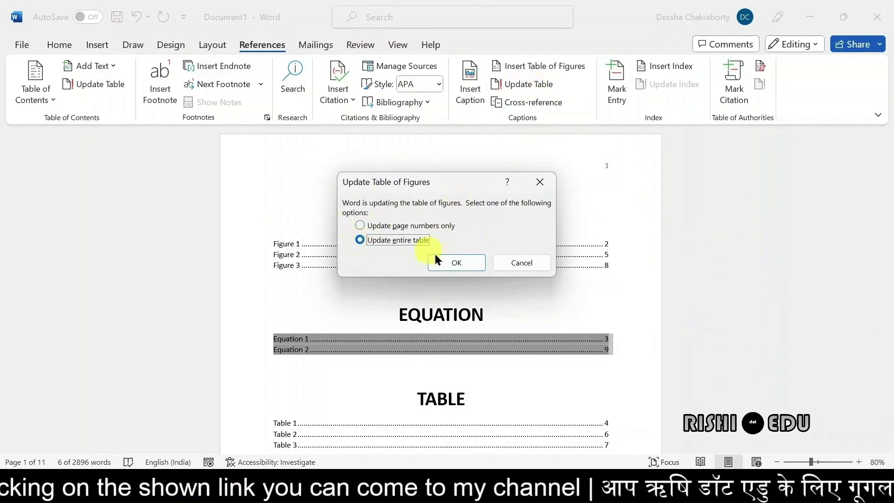
click(456, 267)
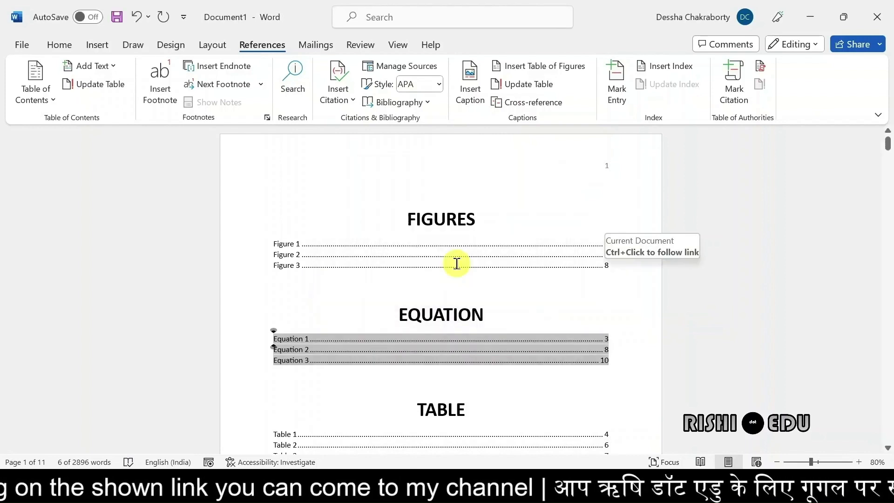
click(498, 390)
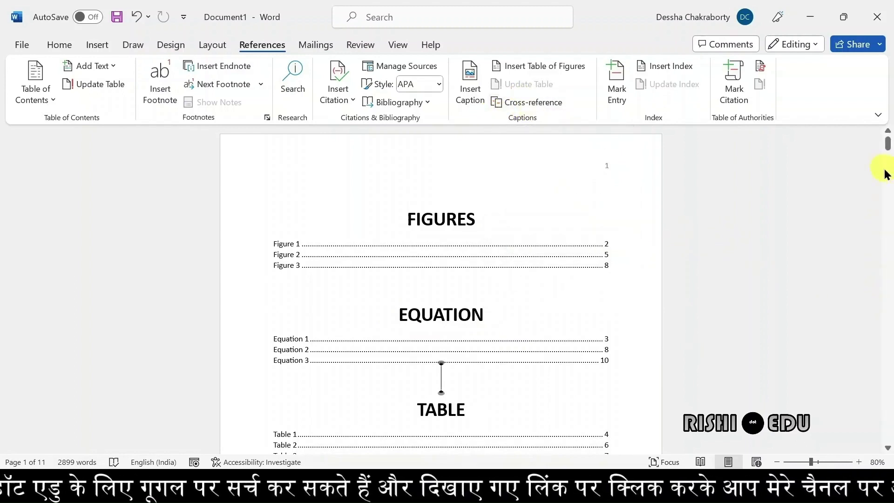
Add blank lines after 'match the new theme.' on page 2 and place the cursor on one.
drag(887, 147, 889, 181)
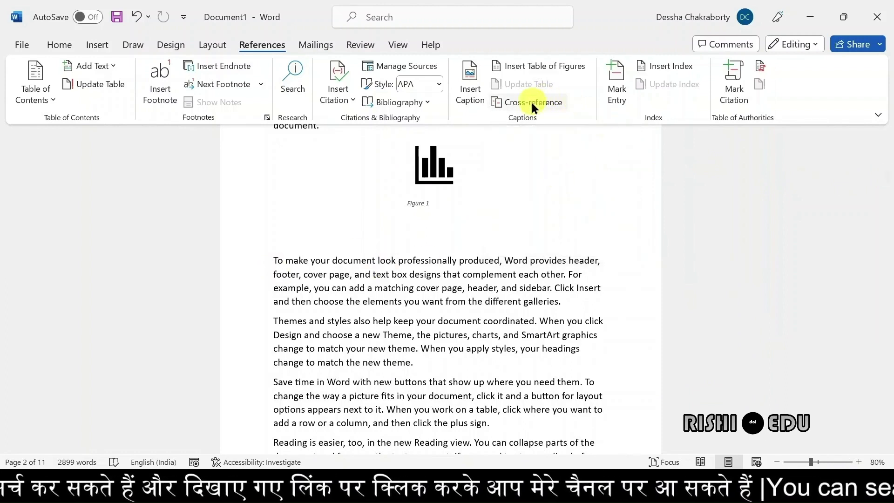
click(425, 364)
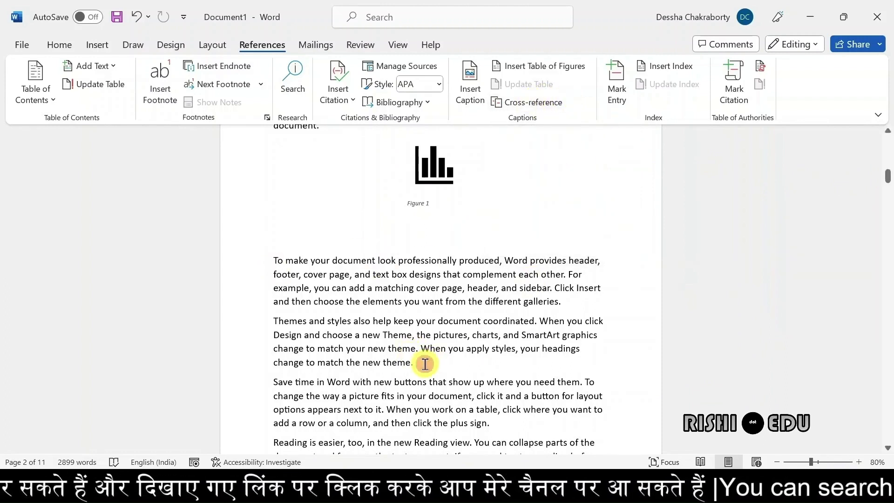
key(Return)
key(Return)
key(Return)
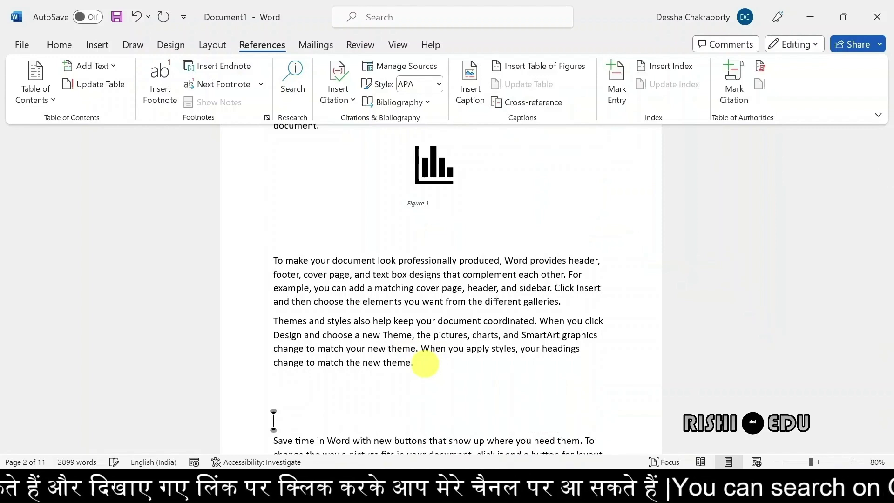
scroll(425, 364, down, 3)
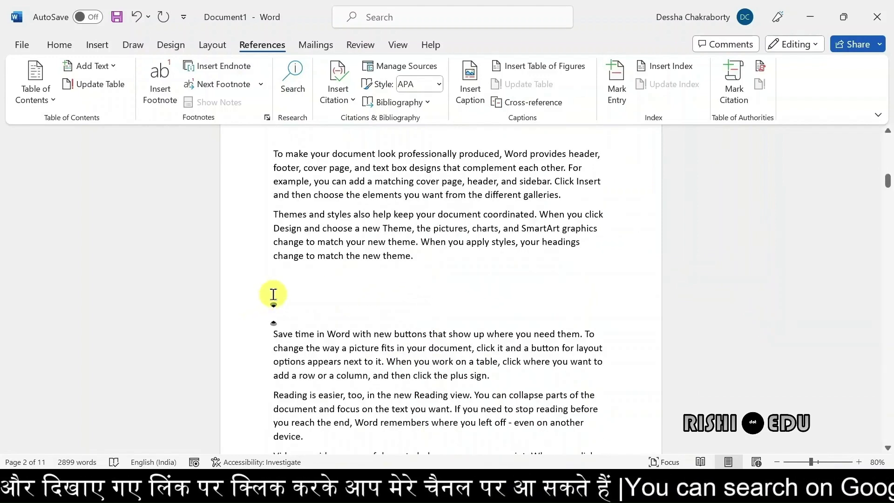
click(273, 293)
click(540, 103)
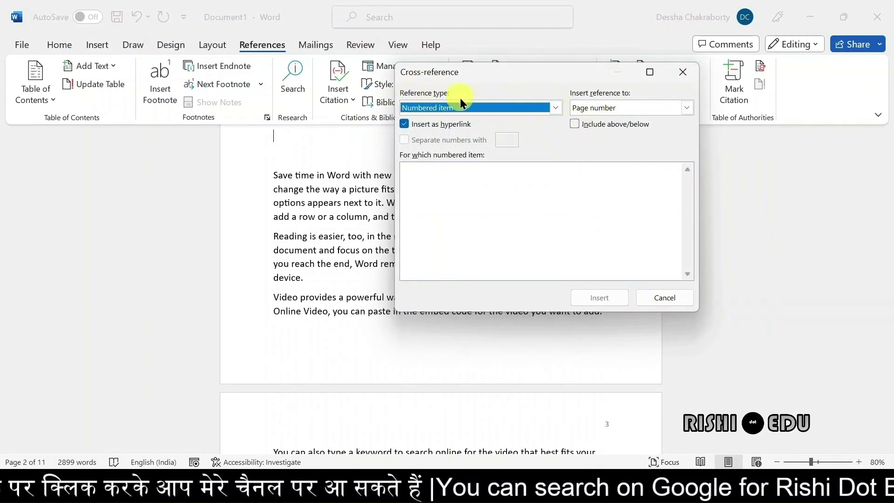
Insert an Equation 1 cross-reference showing only label and number, then close the dialog.
click(557, 109)
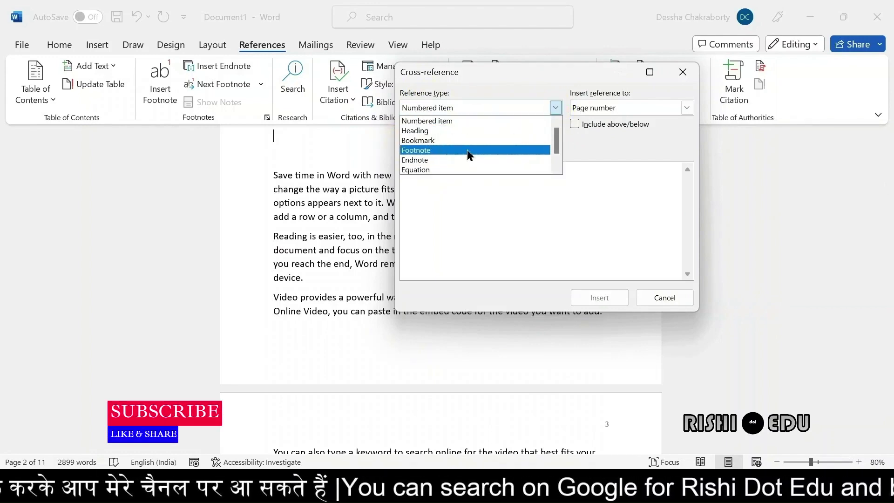
click(556, 168)
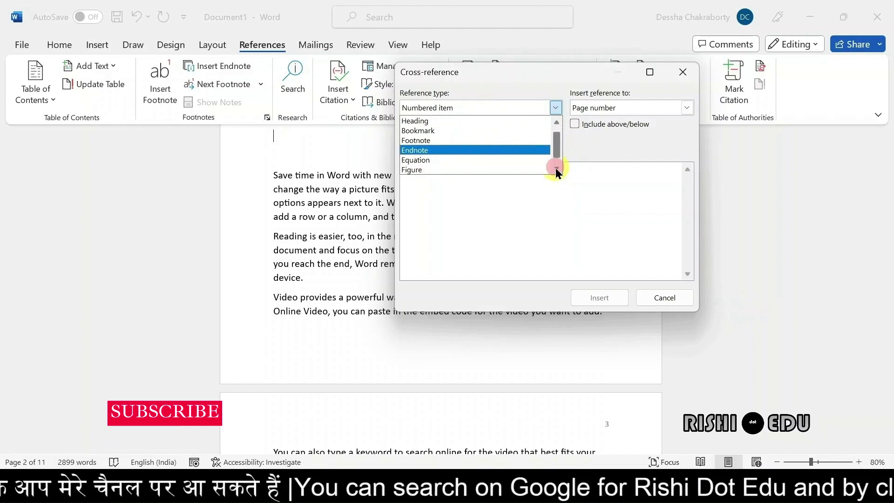
click(556, 168)
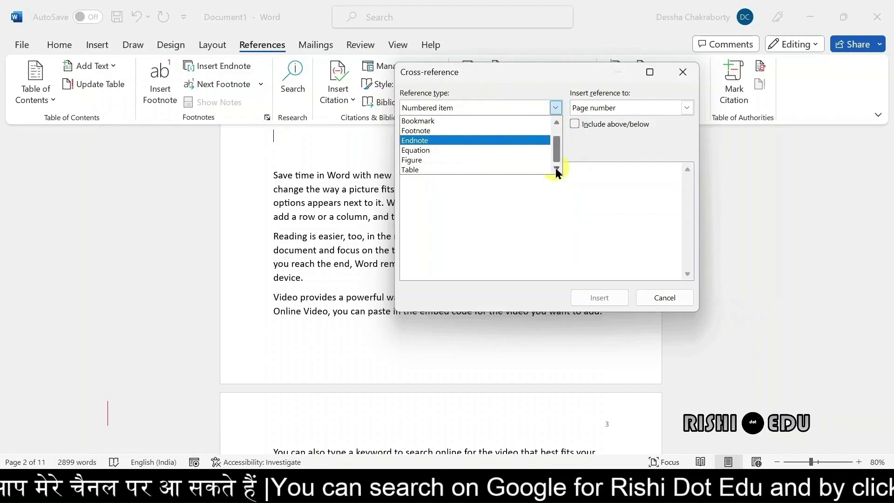
click(424, 150)
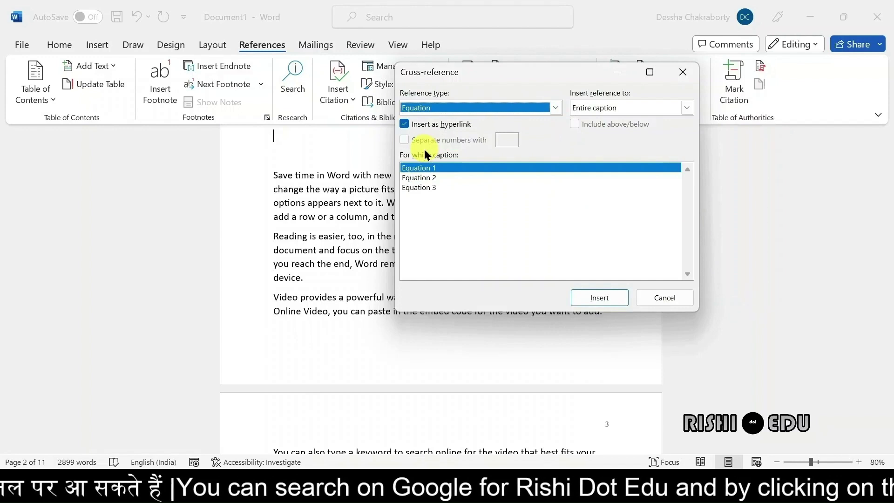
click(624, 112)
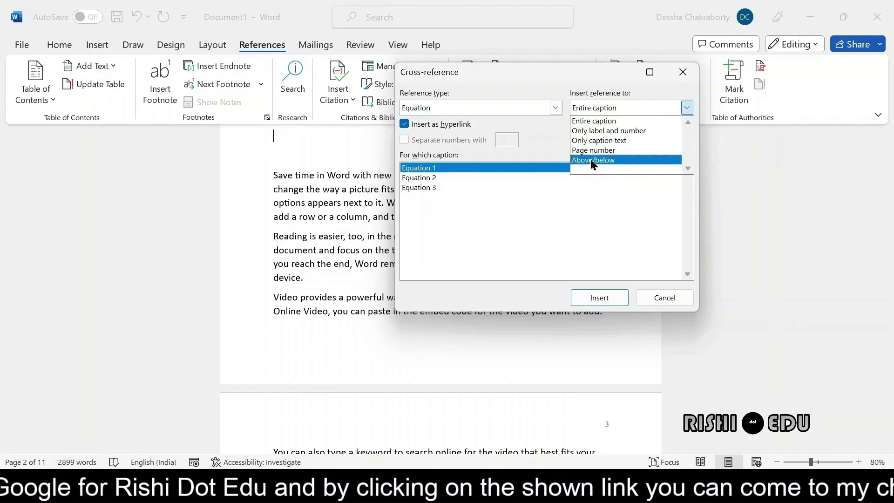
click(591, 131)
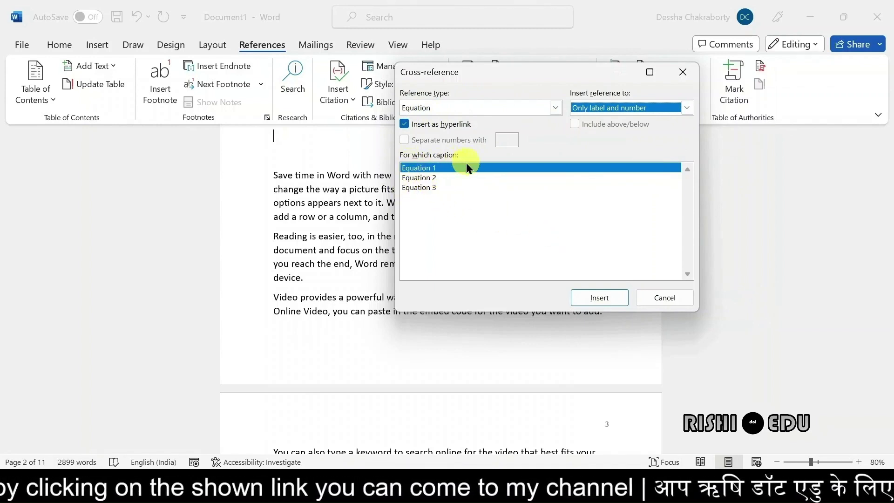
click(593, 297)
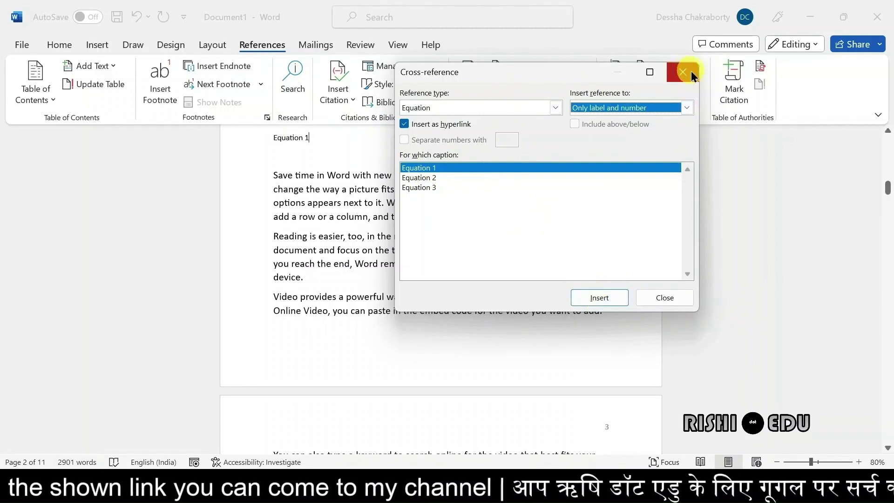
click(683, 71)
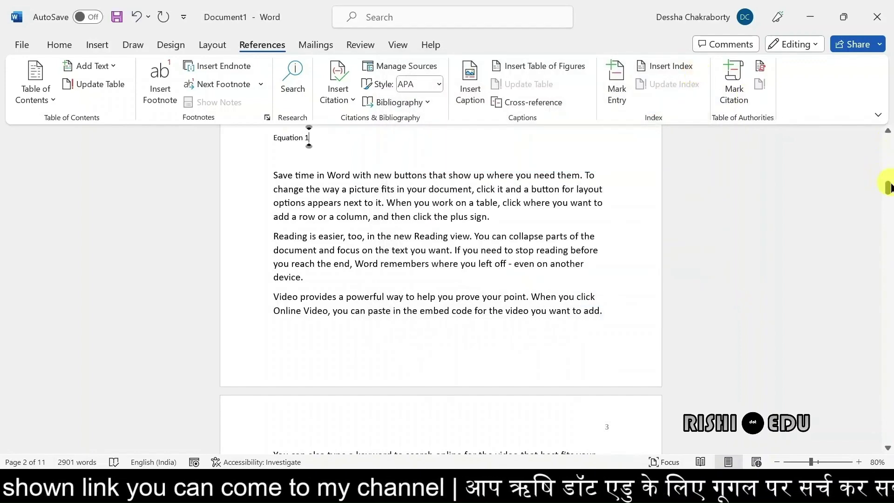
Follow the Equation 1 cross-reference to the Binomial Theorem equation on page 3 and zoom in.
drag(888, 189, 890, 185)
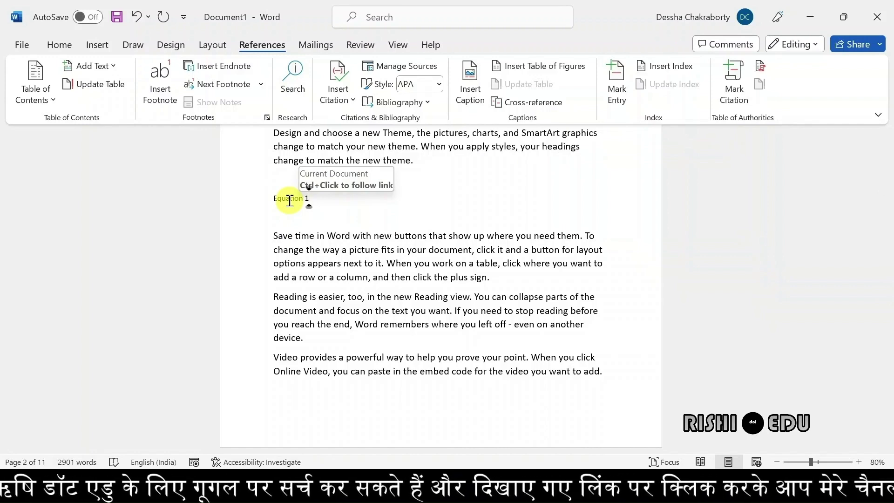
scroll(289, 200, up, 4)
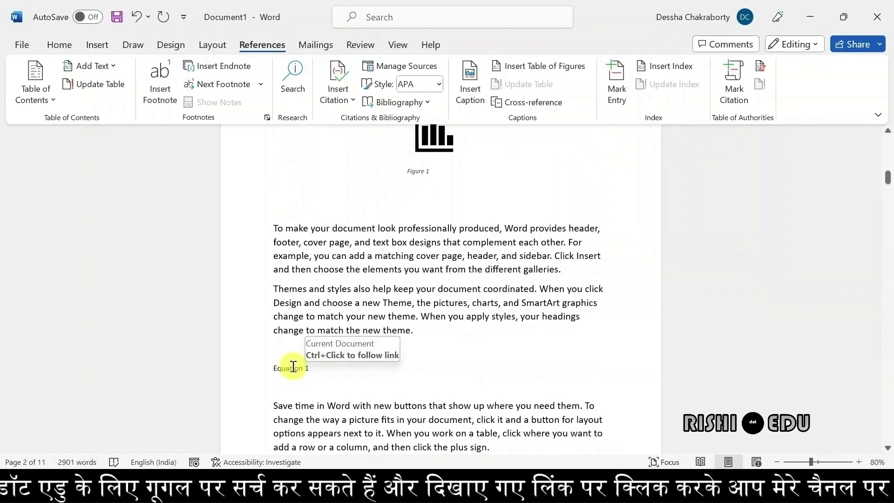
ctrl+click(294, 372)
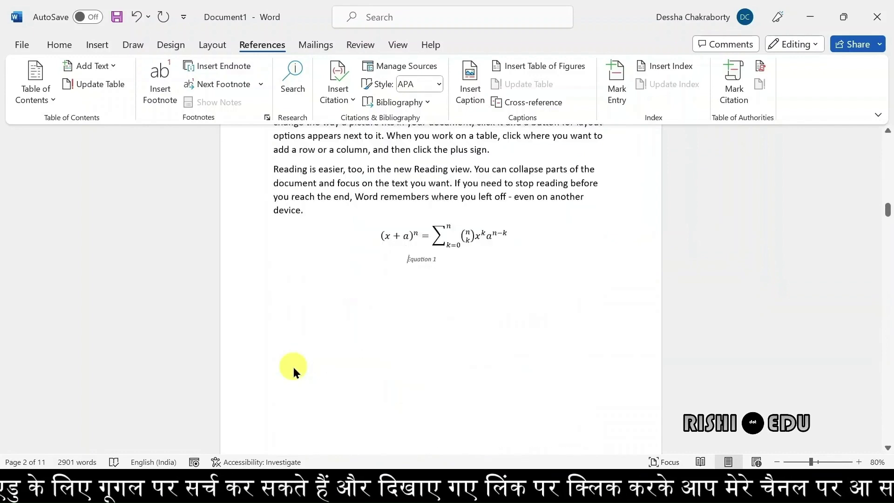
double_click(293, 372)
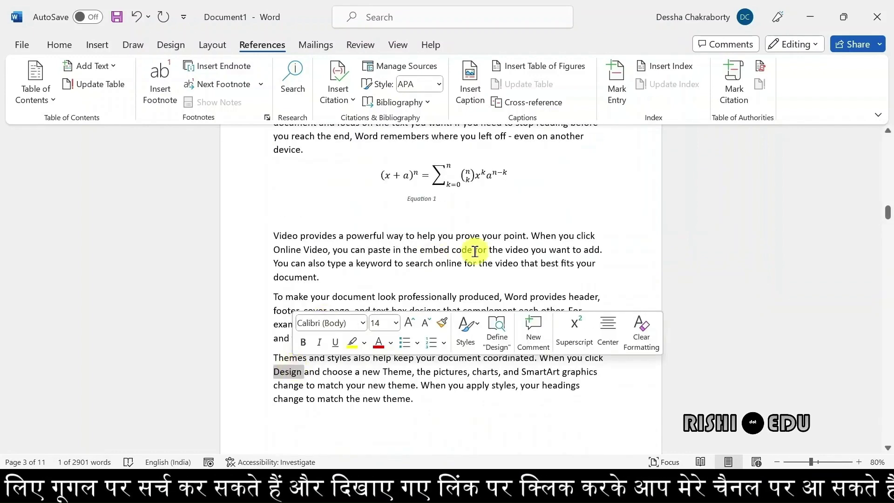
click(461, 212)
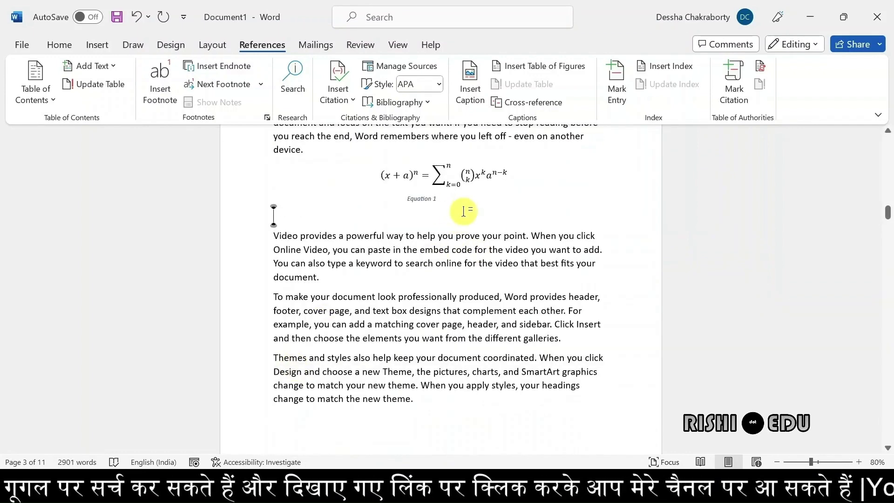
click(859, 462)
click(859, 462)
click(859, 462)
click(859, 462)
click(859, 462)
click(858, 462)
click(859, 462)
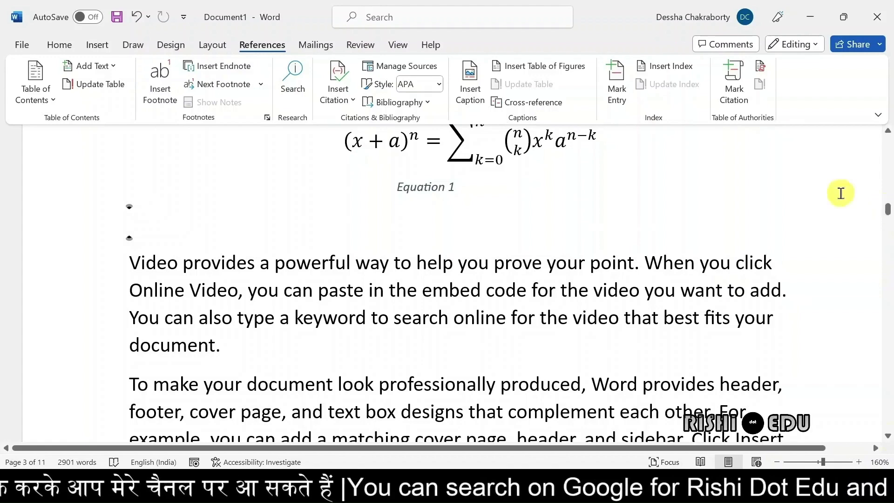
Insert a page break after the paragraph ending in 'device.'.
scroll(840, 194, up, 5)
click(199, 266)
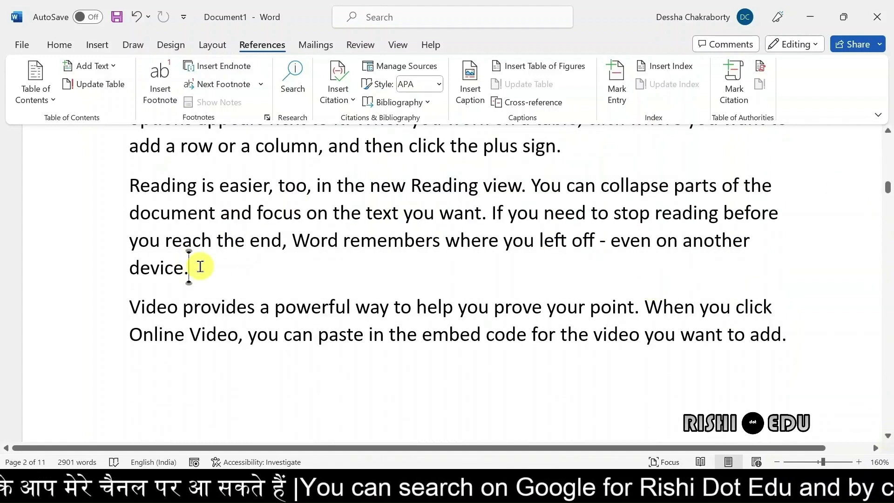
key(ctrl+Return)
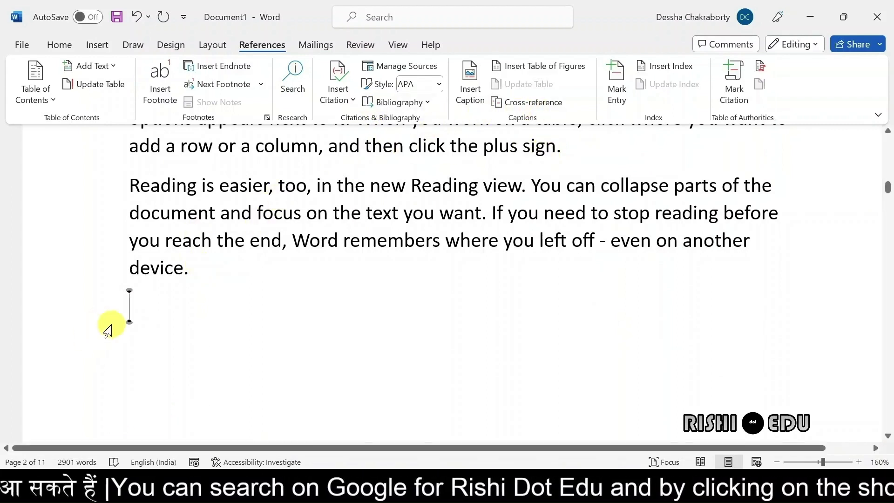
Insert a cross-reference to Table 2 showing only its label and number.
click(551, 106)
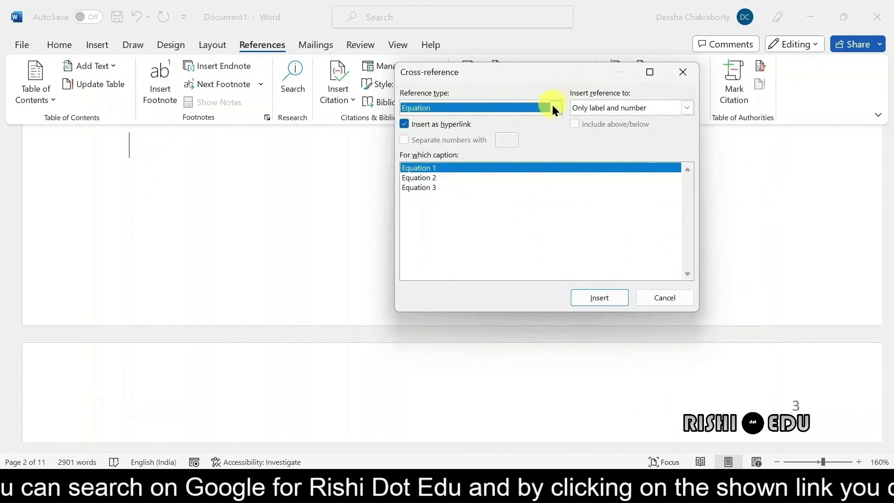
click(553, 108)
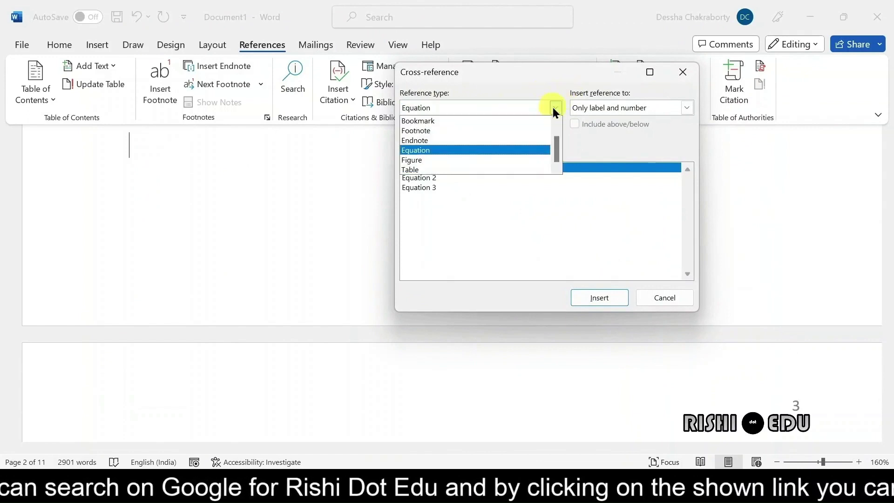
click(466, 169)
click(667, 109)
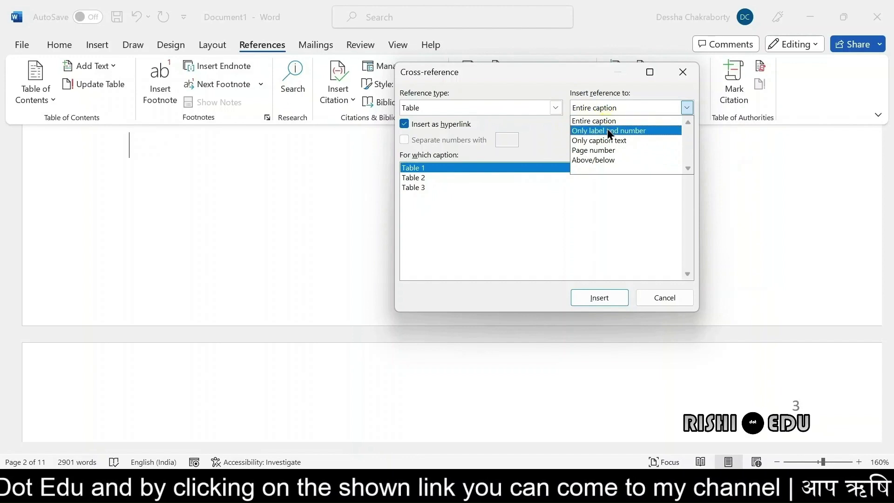
click(648, 129)
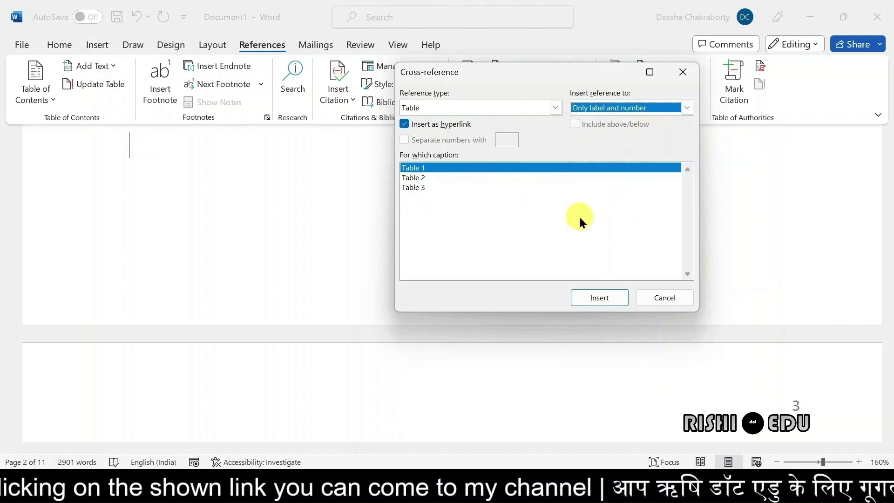
click(408, 177)
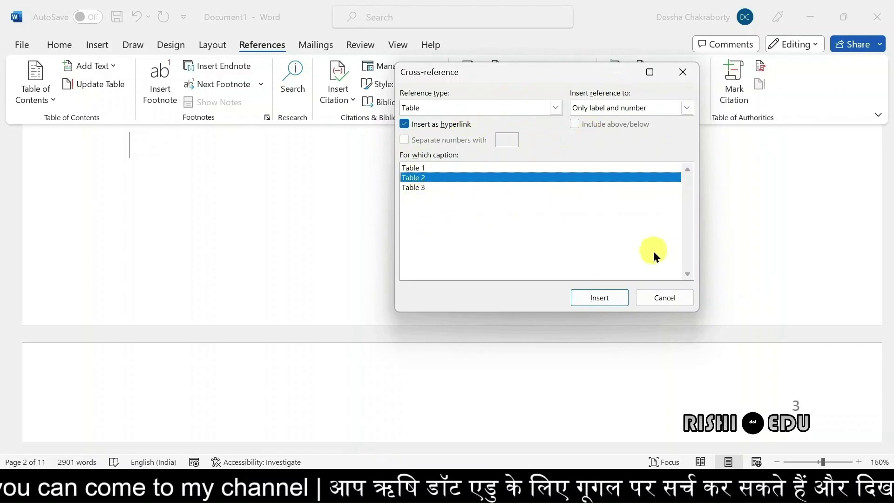
click(598, 298)
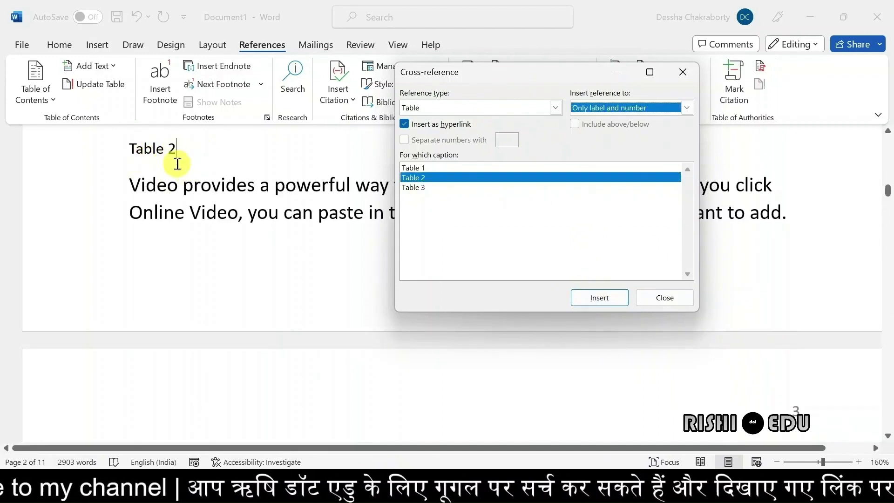
click(681, 74)
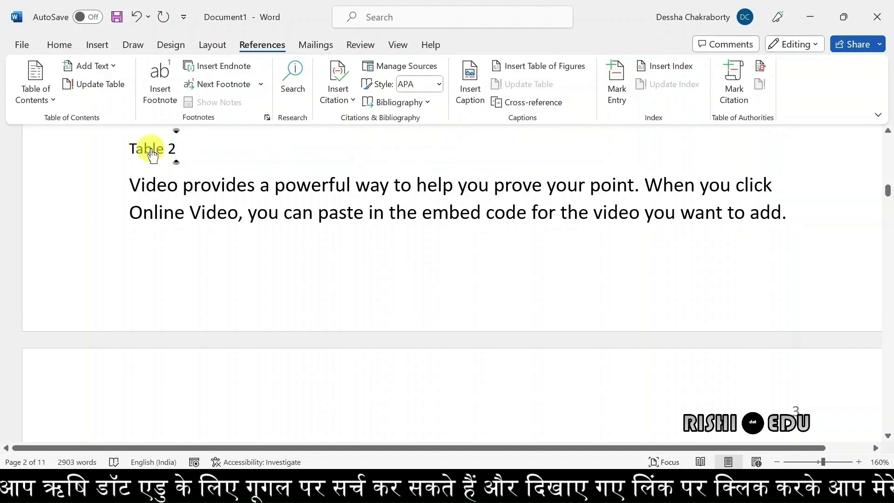
double_click(152, 152)
Jump via the Figure 3 list entry to page 9 and place the cursor after 'device.'.
key(F9)
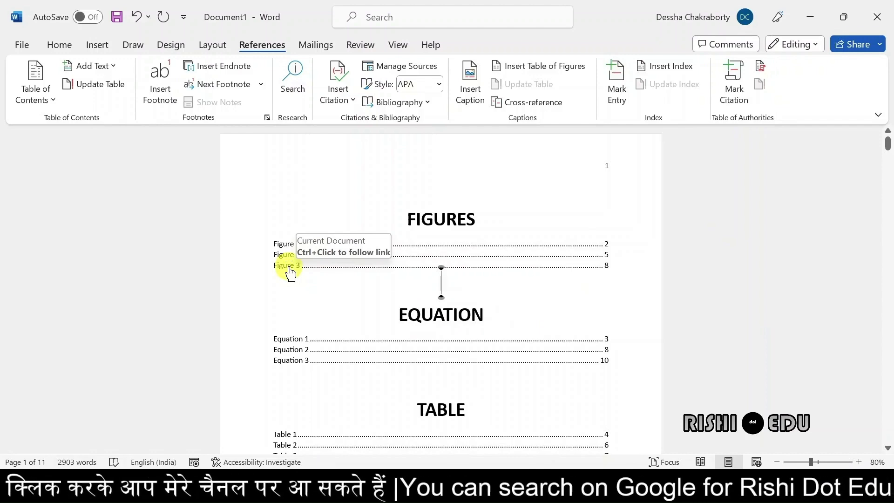
ctrl+click(289, 266)
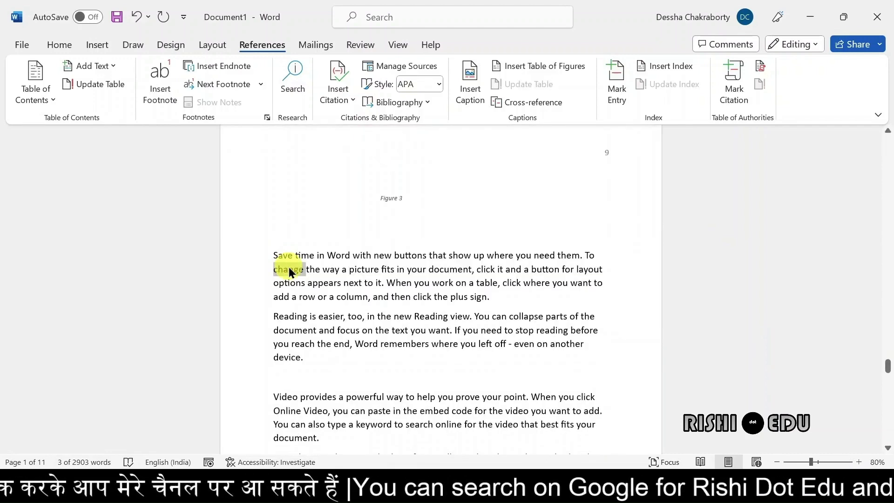
double_click(289, 268)
click(633, 303)
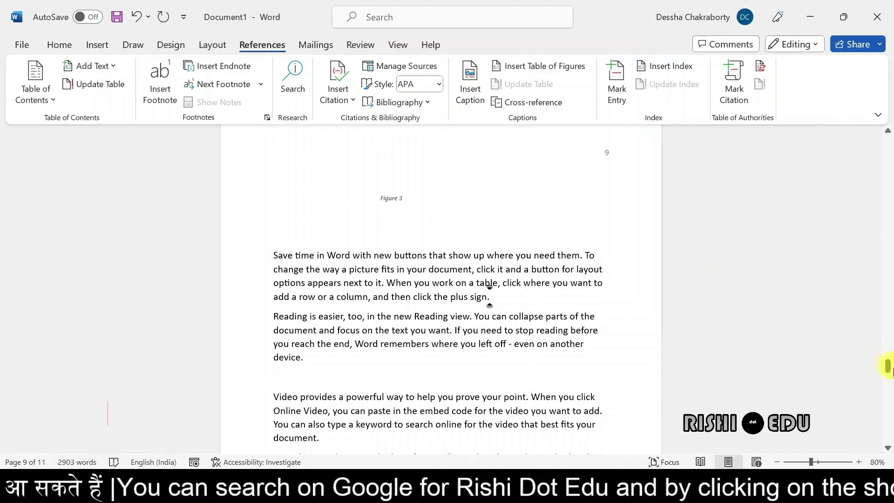
drag(886, 366, 887, 371)
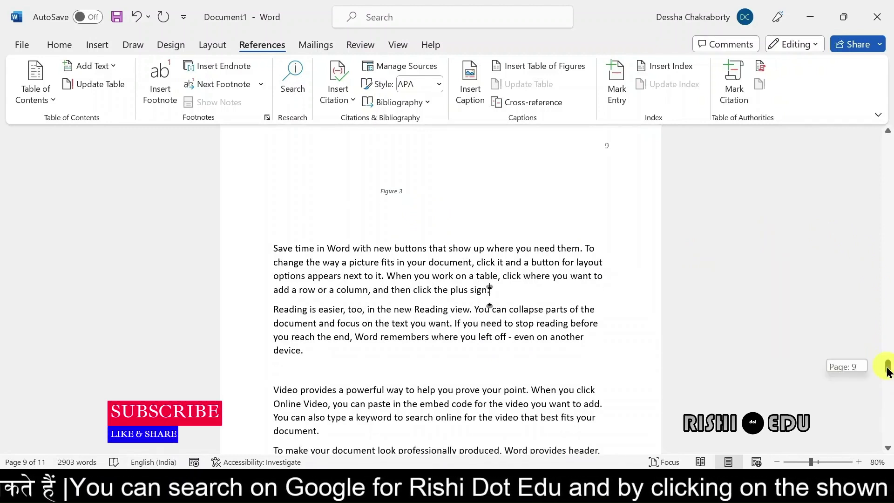
click(489, 269)
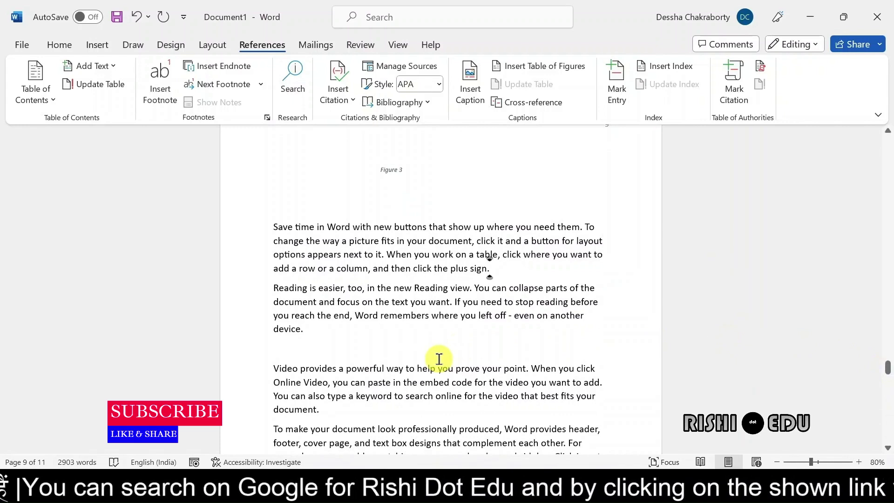
click(321, 333)
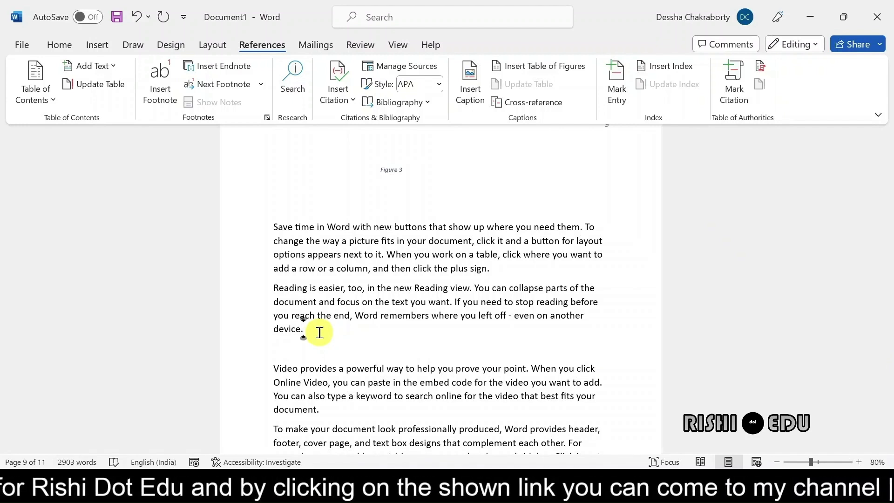
Type 'Go to top' on a new line after the 'device.' paragraph and select it.
key(Return)
key(Return)
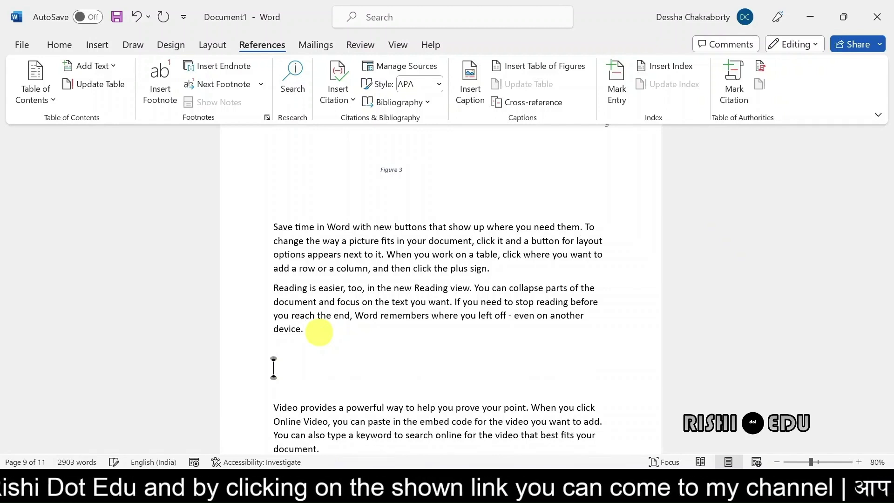
text(G)
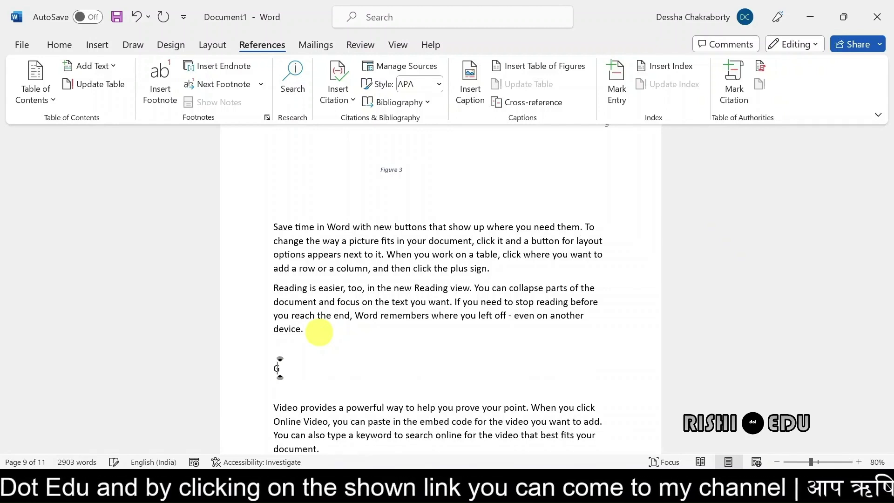
text(o )
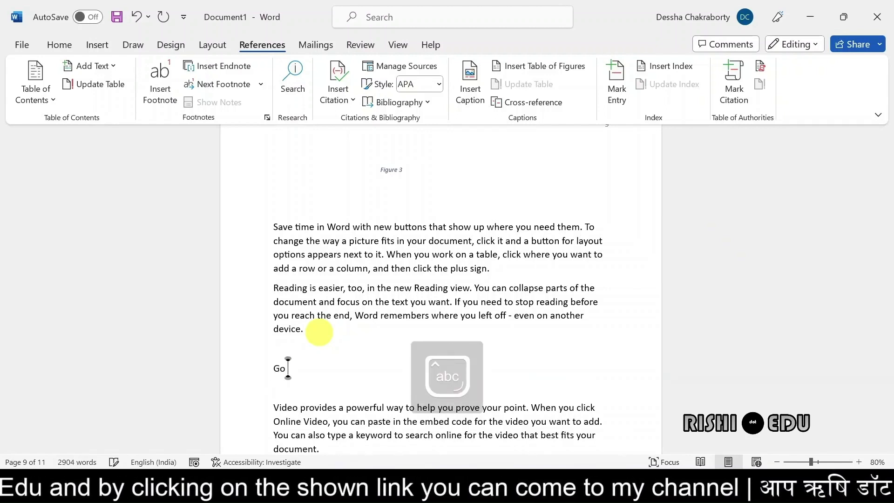
text(to to)
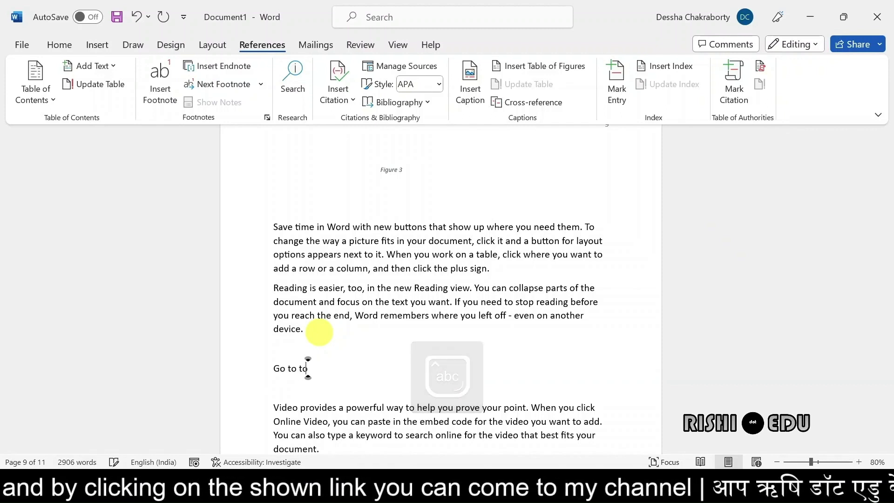
text(p)
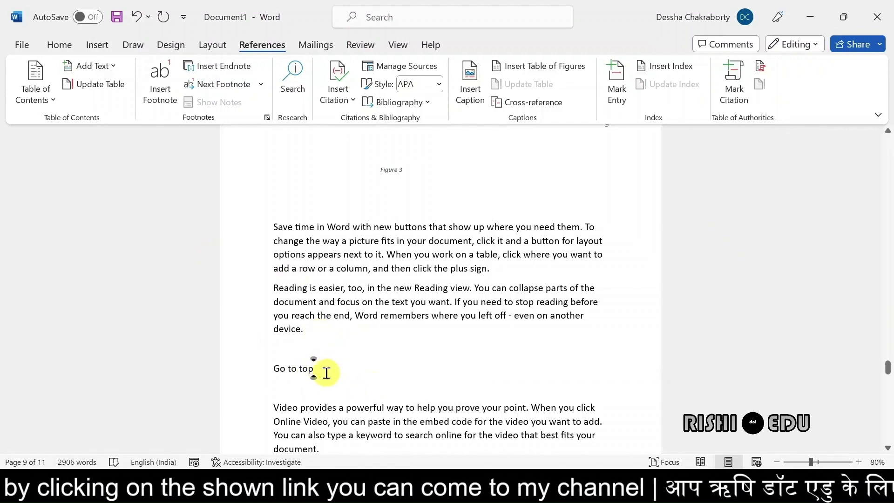
drag(319, 371, 261, 366)
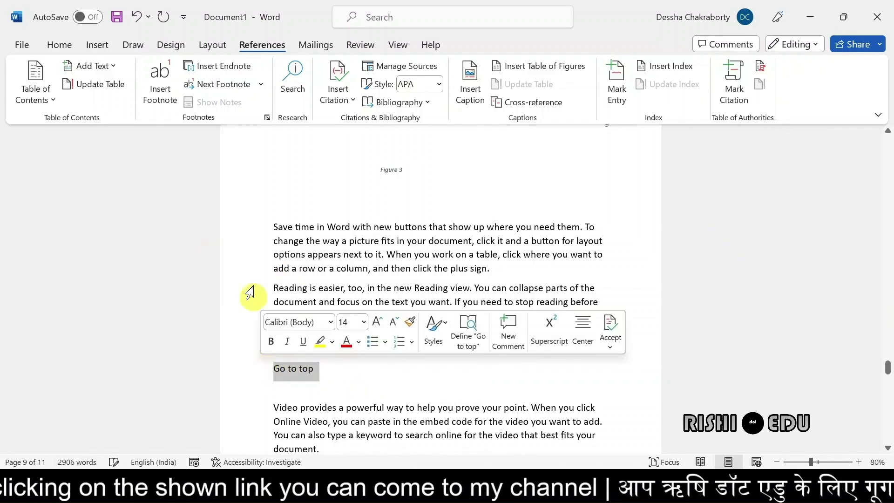
Hyperlink the selected 'Go to top' text to Top of the Document.
click(87, 43)
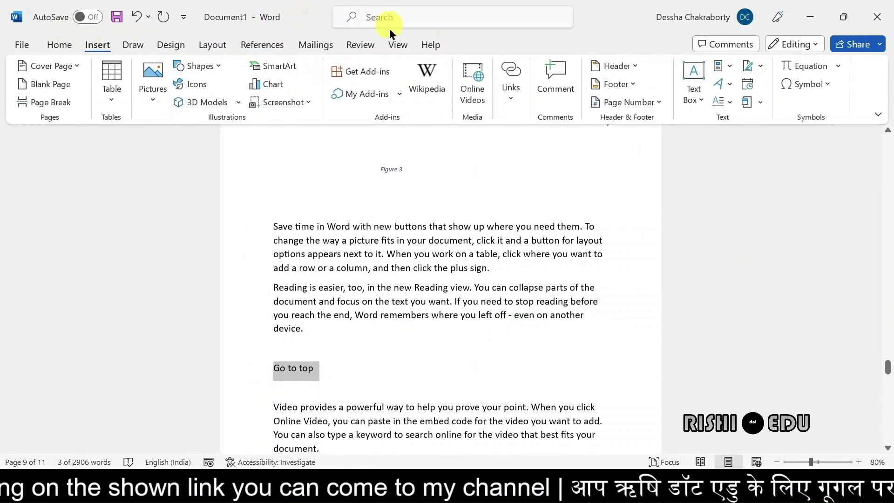
click(502, 94)
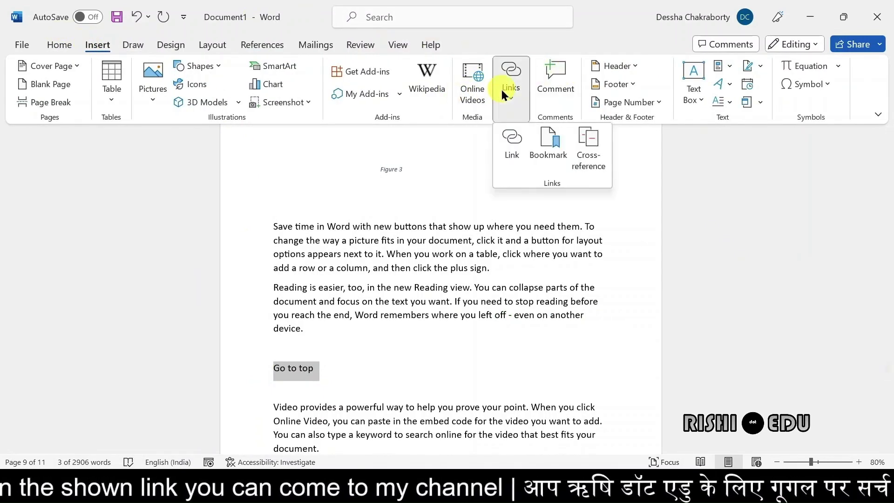
click(509, 157)
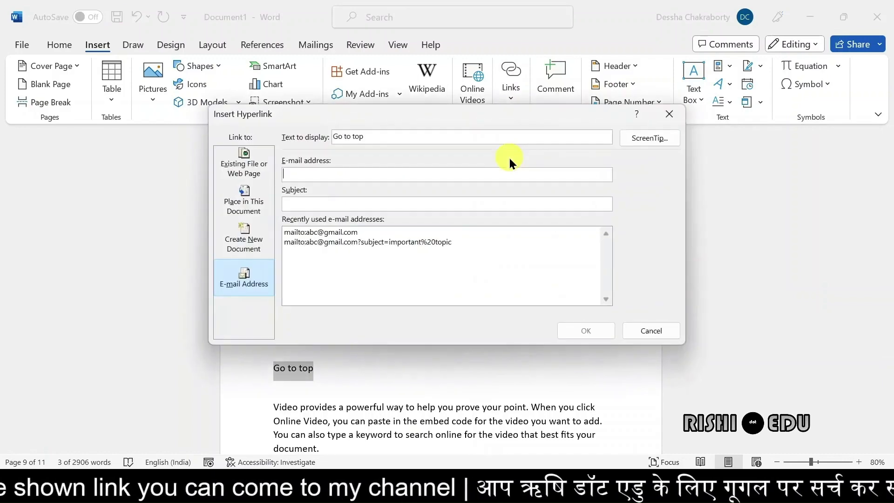
click(244, 212)
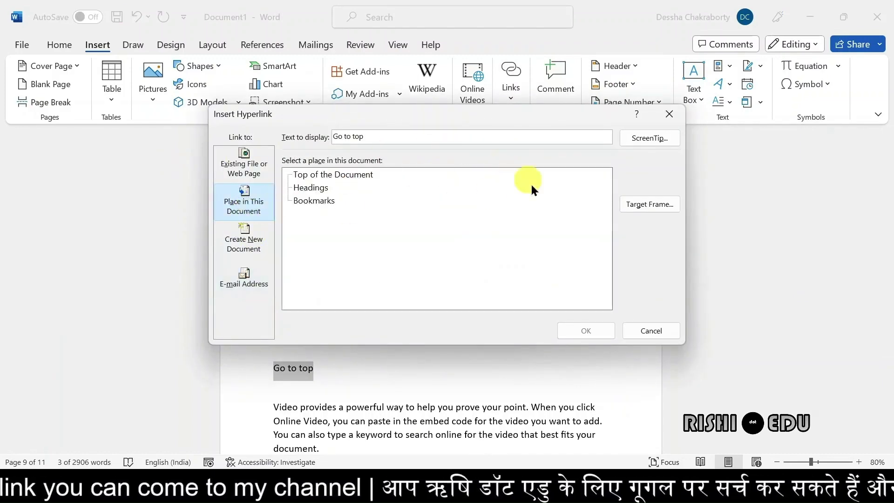
click(304, 177)
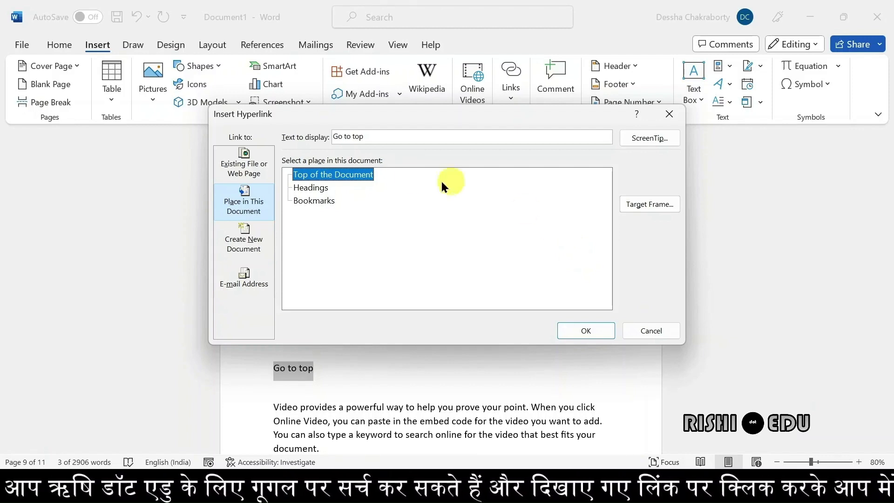
click(577, 326)
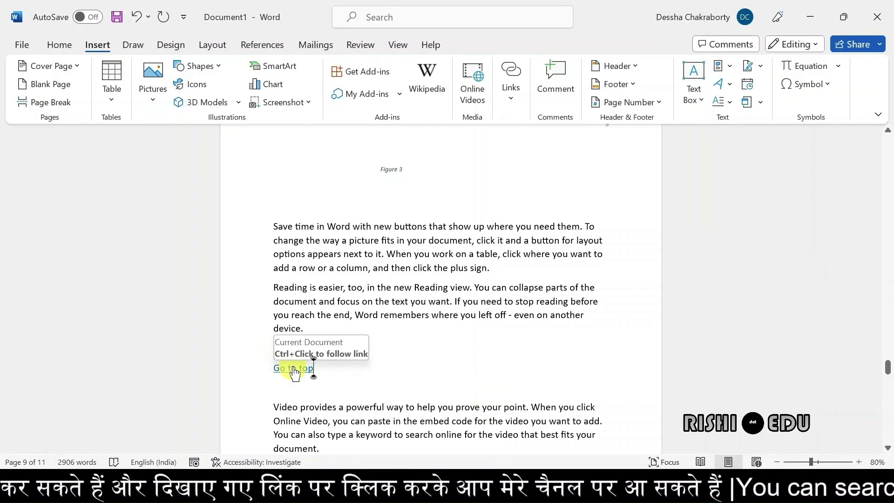
Ctrl+Click the 'Go to top' link to return to the caption lists on page 1.
ctrl+click(294, 369)
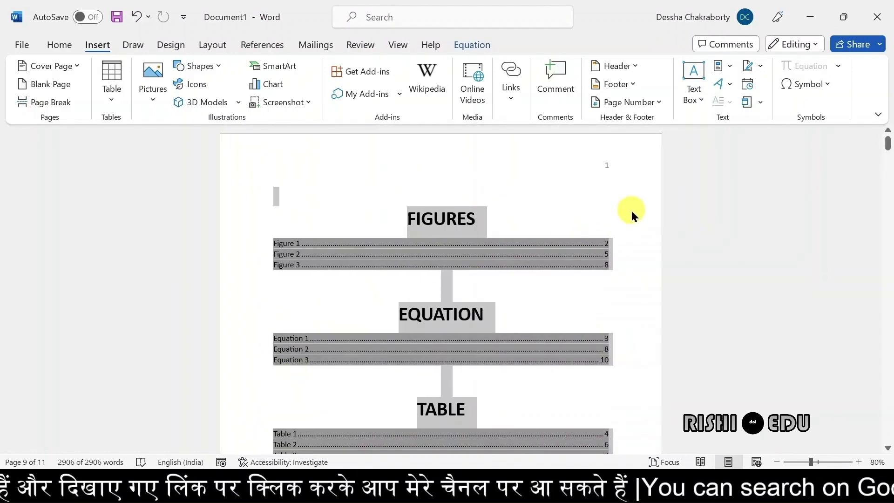
click(631, 211)
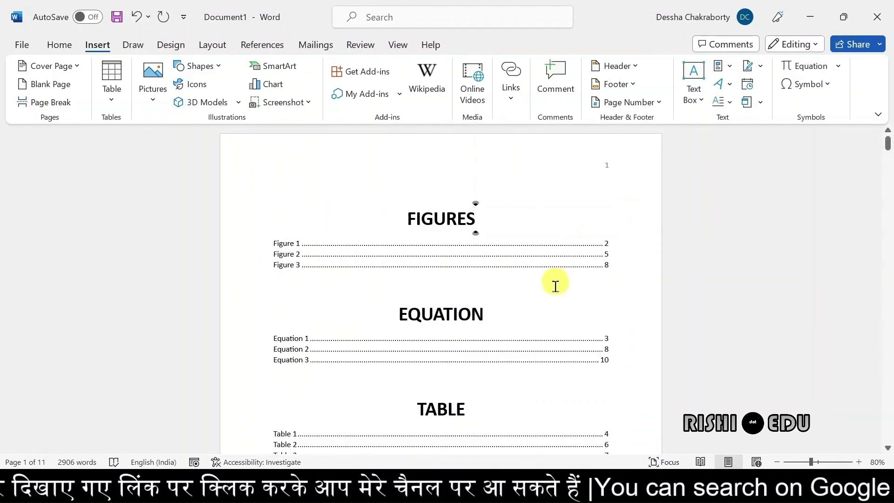